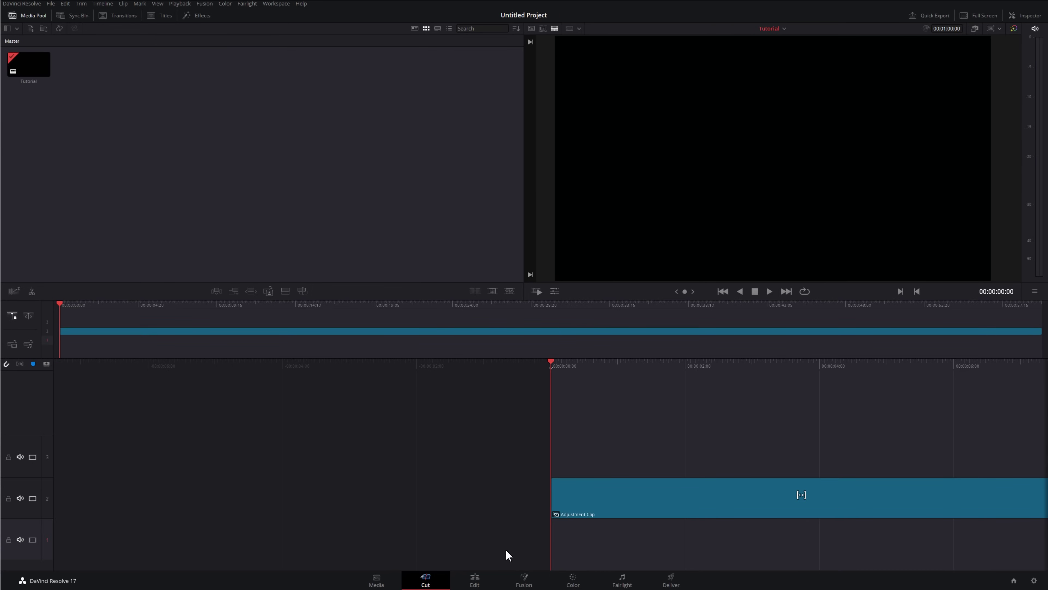
On the Edit page, inspect the Tutorial timeline's Adjustment Clip on V2 and its Color page grade.
{"action": "key", "text": "shift+4"}
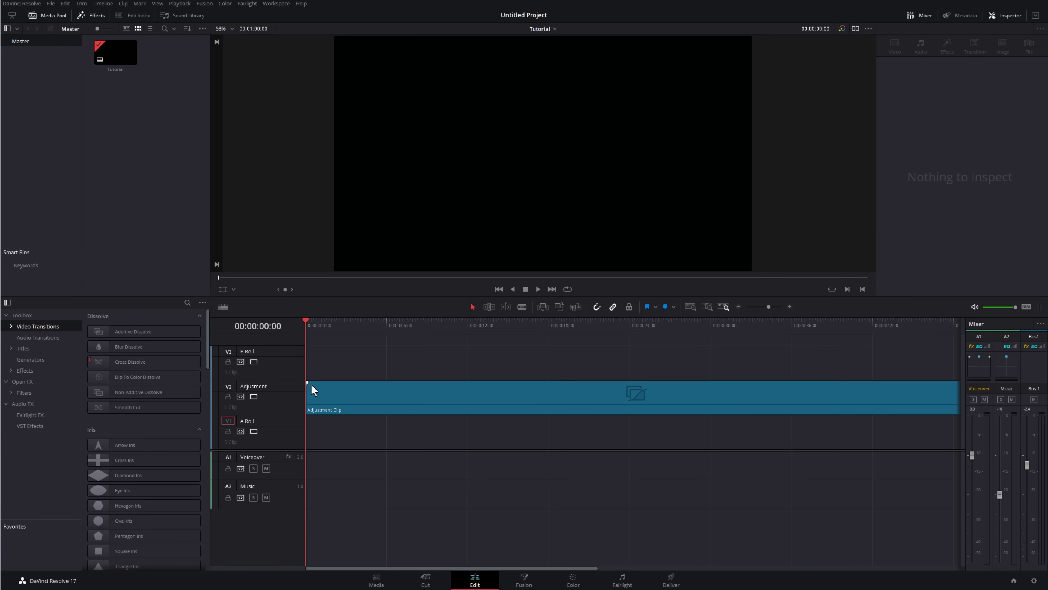
{"action": "left_click", "coordinate": [312, 389]}
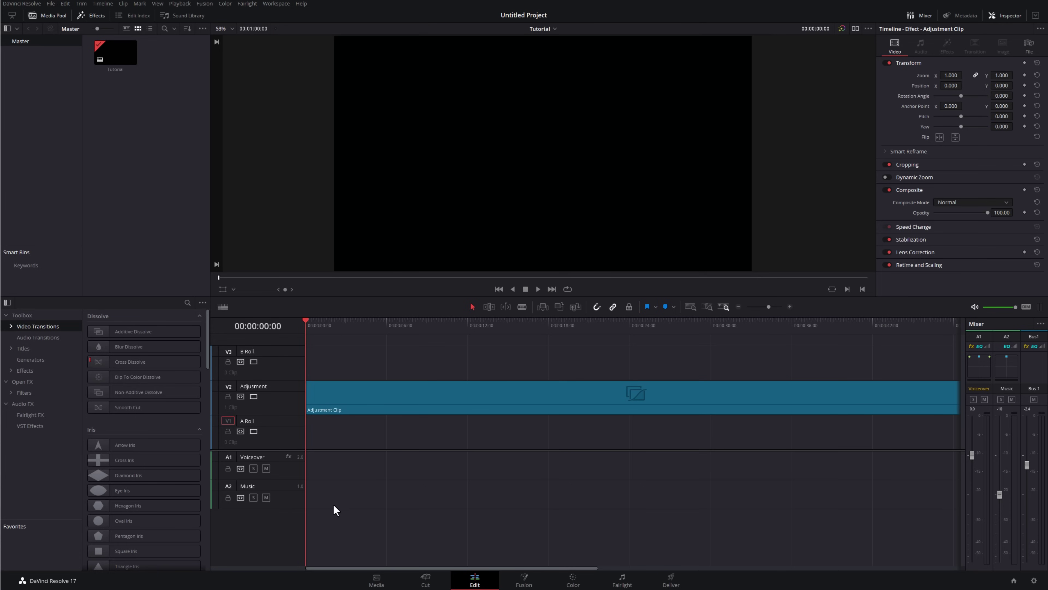
{"action": "left_click", "coordinate": [388, 396]}
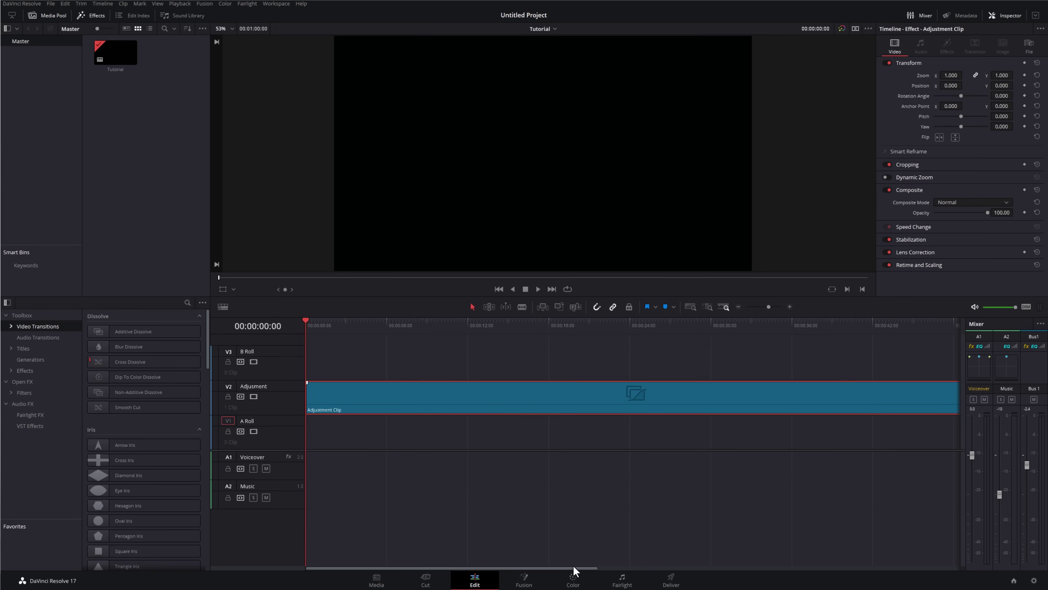
{"action": "left_click", "coordinate": [578, 574]}
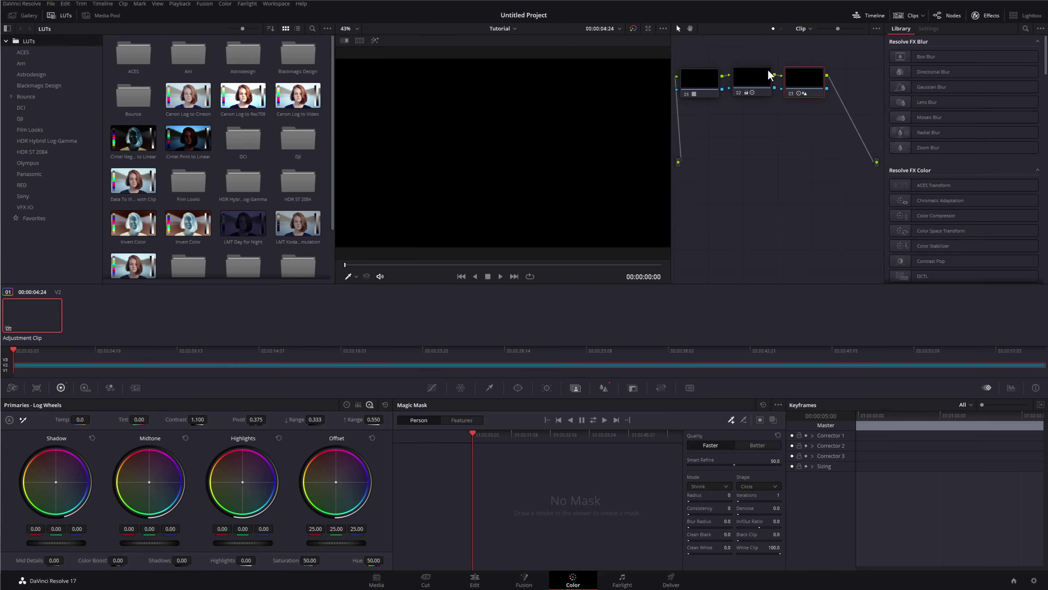
{"action": "left_click", "coordinate": [480, 583]}
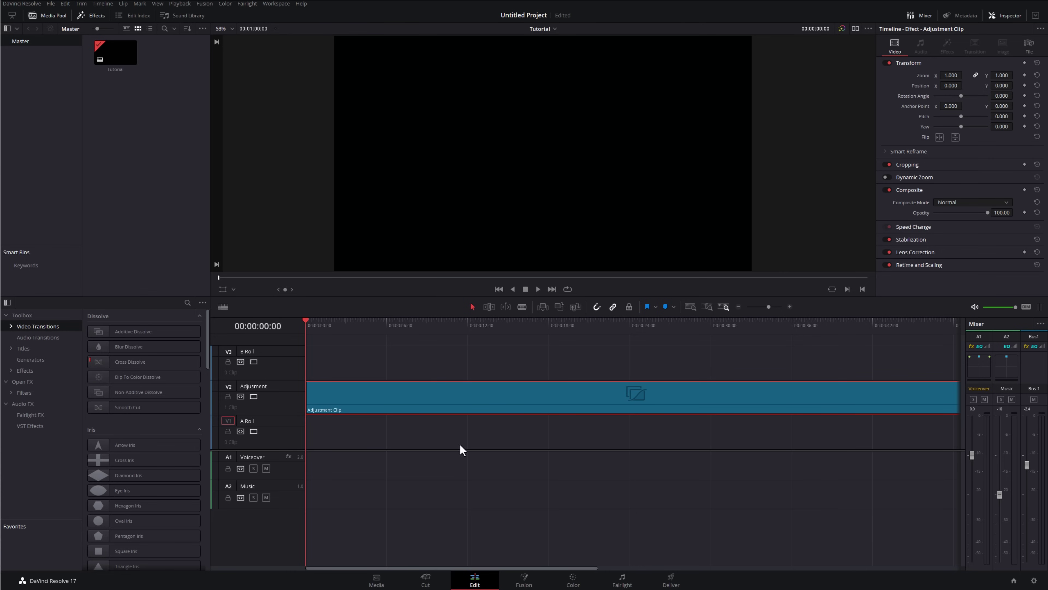
{"action": "left_click", "coordinate": [661, 443]}
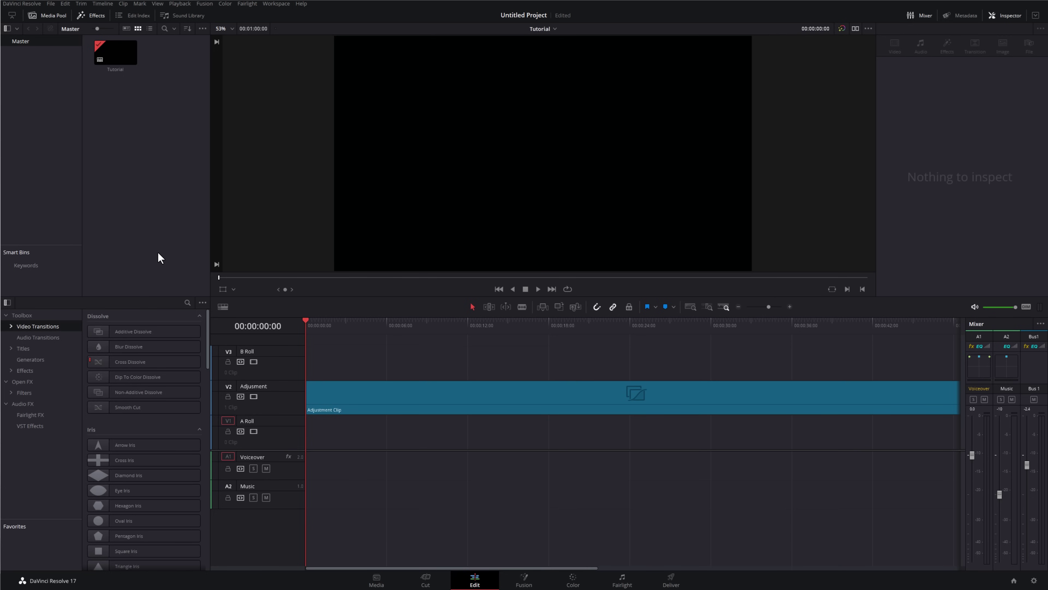
{"action": "left_click", "coordinate": [113, 53]}
{"action": "right_click", "coordinate": [112, 52]}
{"action": "mouse_move", "coordinate": [152, 58]}
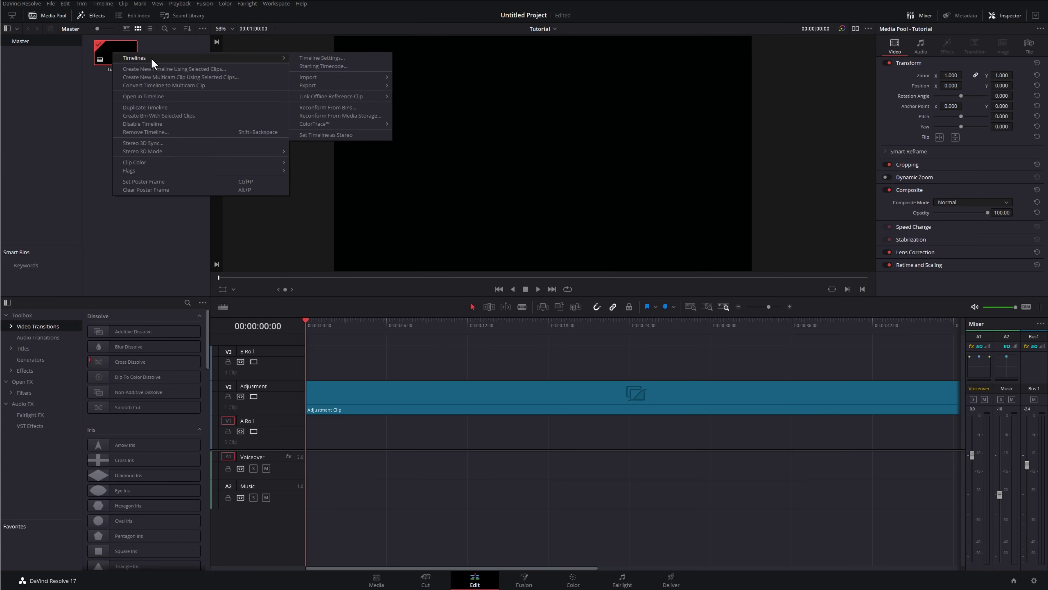
{"action": "left_click", "coordinate": [337, 59]}
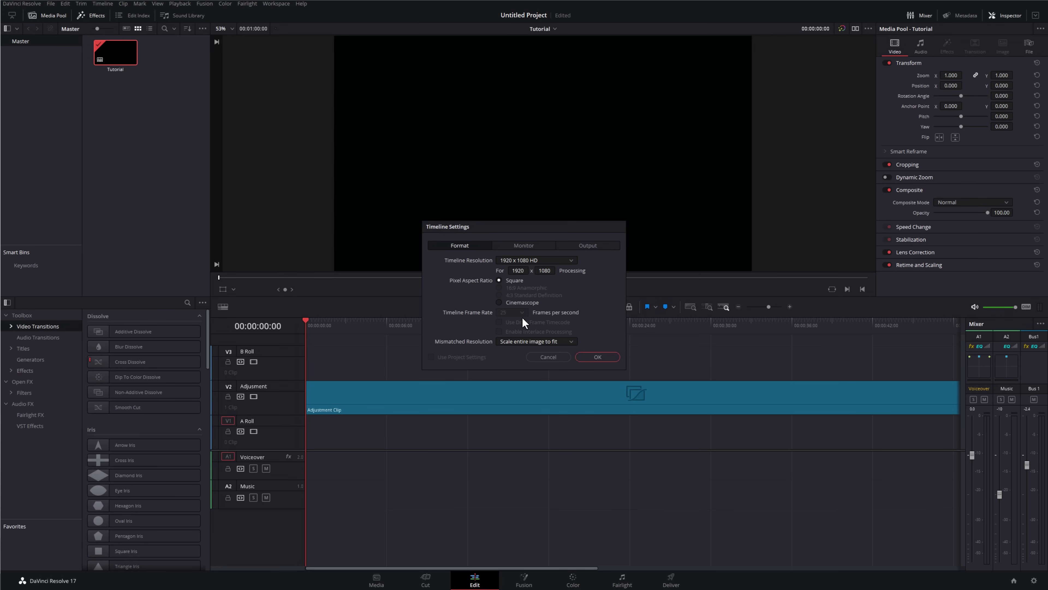
{"action": "key", "text": "Escape"}
{"action": "left_click", "coordinate": [322, 432]}
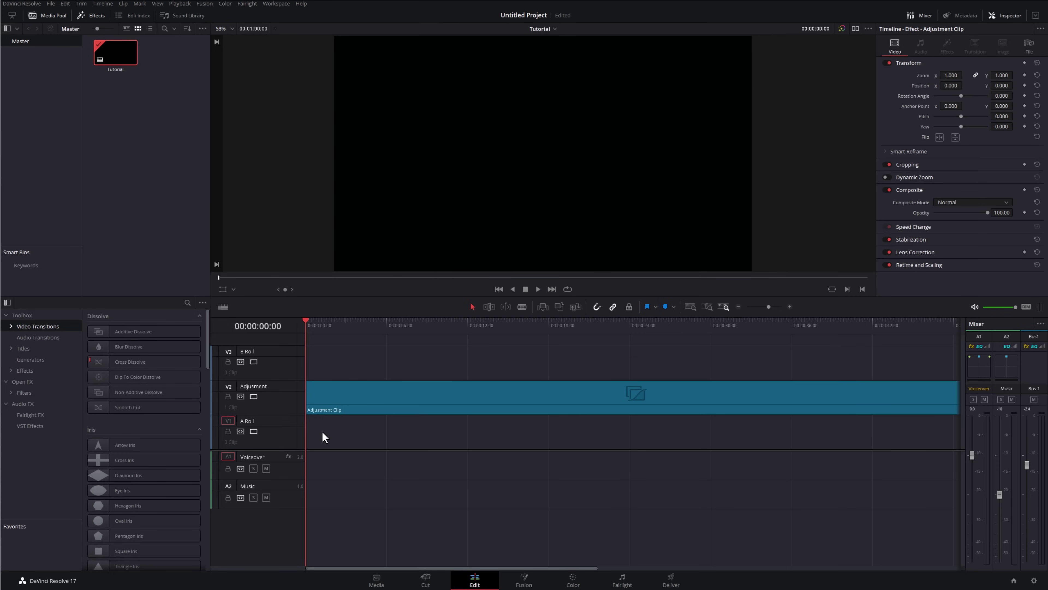
{"action": "left_click_drag", "start_coordinate": [316, 429], "coordinate": [648, 453]}
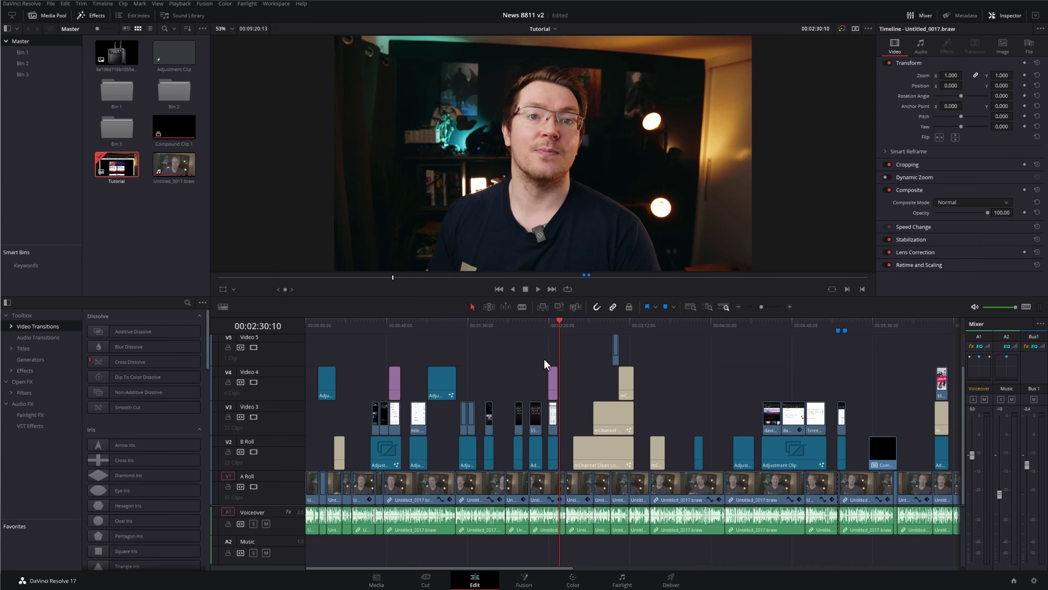
Set the Tutorial timeline's resolution from 1920 x 1080 HD to 3840 x 2160 Ultra HD in Timeline Settings.
{"action": "left_click", "coordinate": [537, 358]}
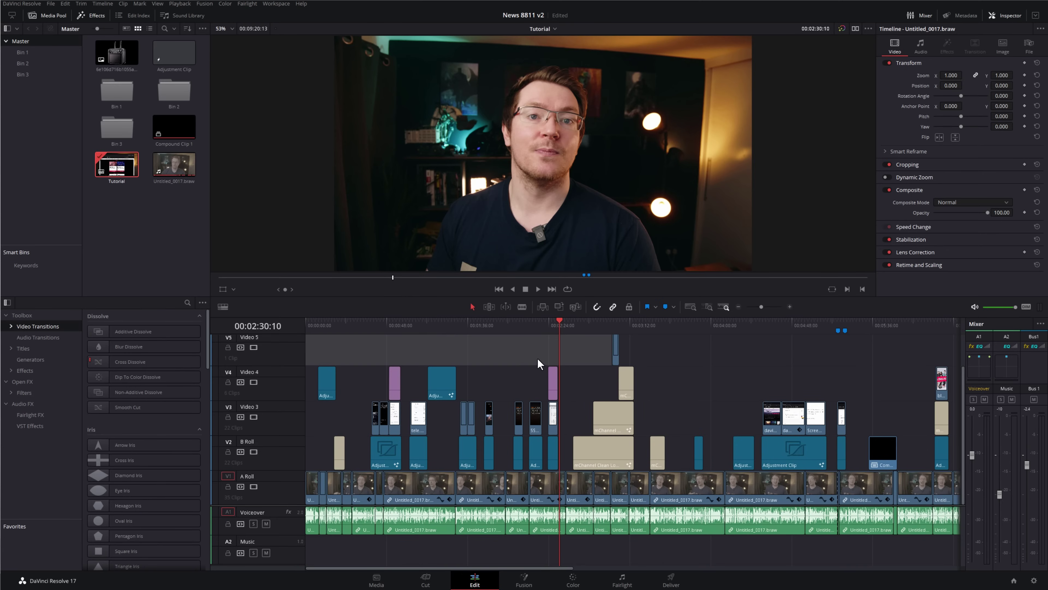
{"action": "right_click", "coordinate": [110, 162]}
{"action": "mouse_move", "coordinate": [155, 169]}
{"action": "left_click", "coordinate": [318, 169]}
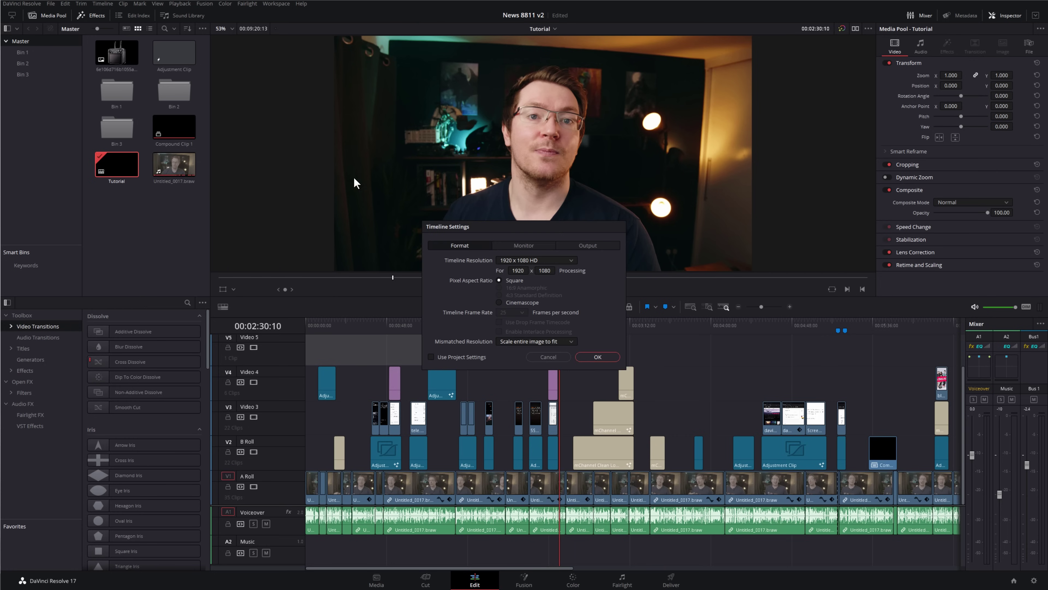
{"action": "left_click", "coordinate": [502, 261]}
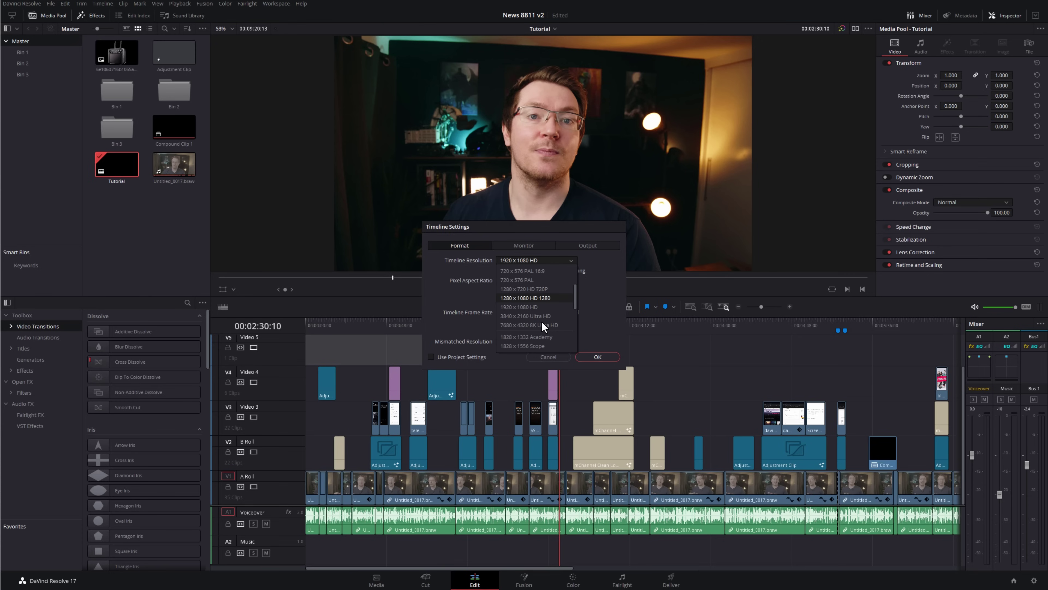
{"action": "left_click", "coordinate": [519, 318]}
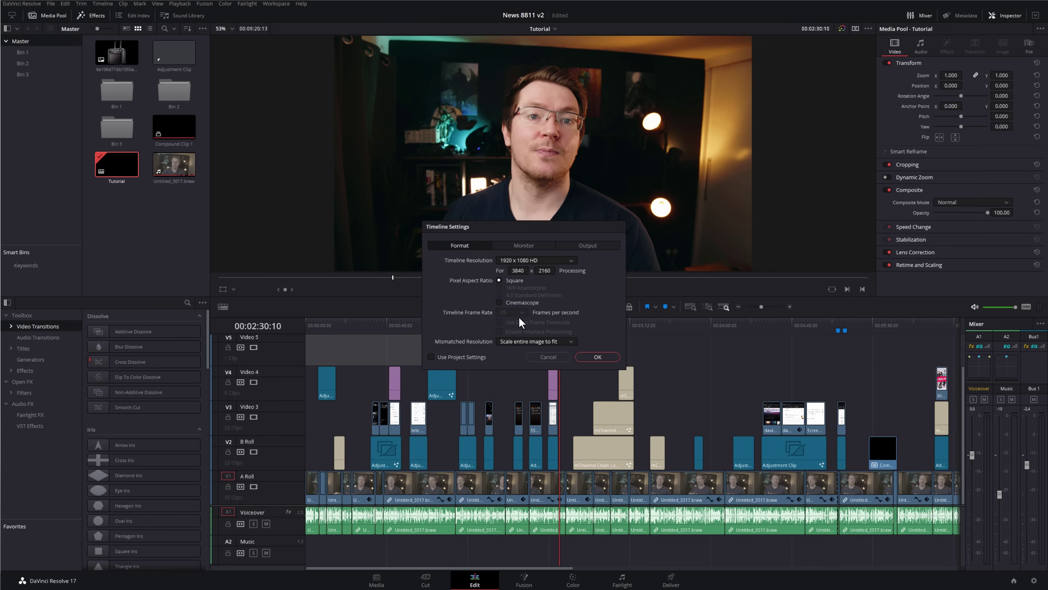
{"action": "left_click", "coordinate": [598, 358]}
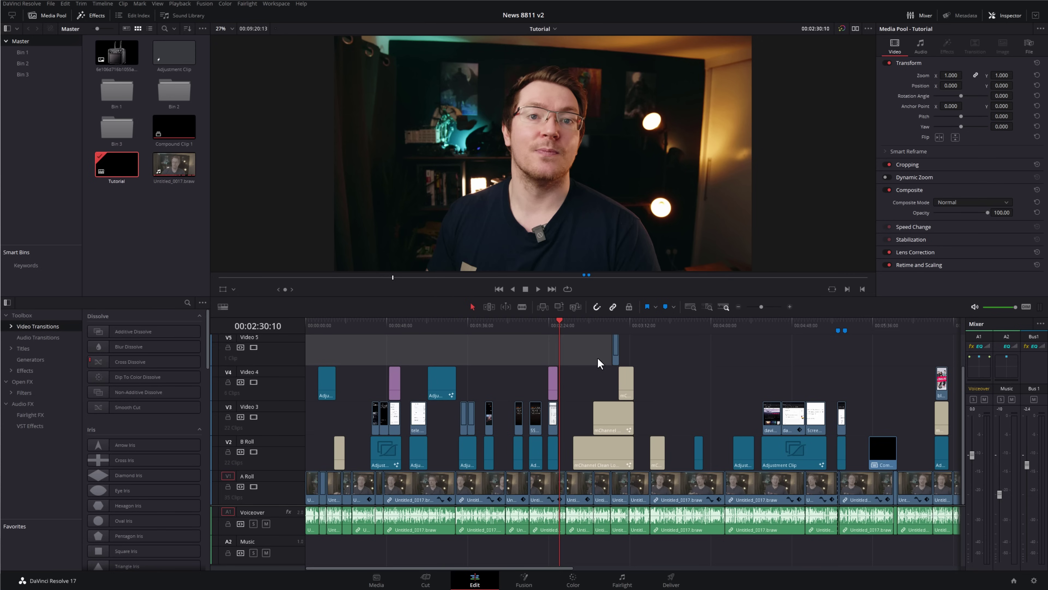
{"action": "left_click", "coordinate": [487, 326]}
Jump the playhead to 00:03:24:07, go to Deliver, then open the empty demo media pool's options.
{"action": "left_click", "coordinate": [651, 327]}
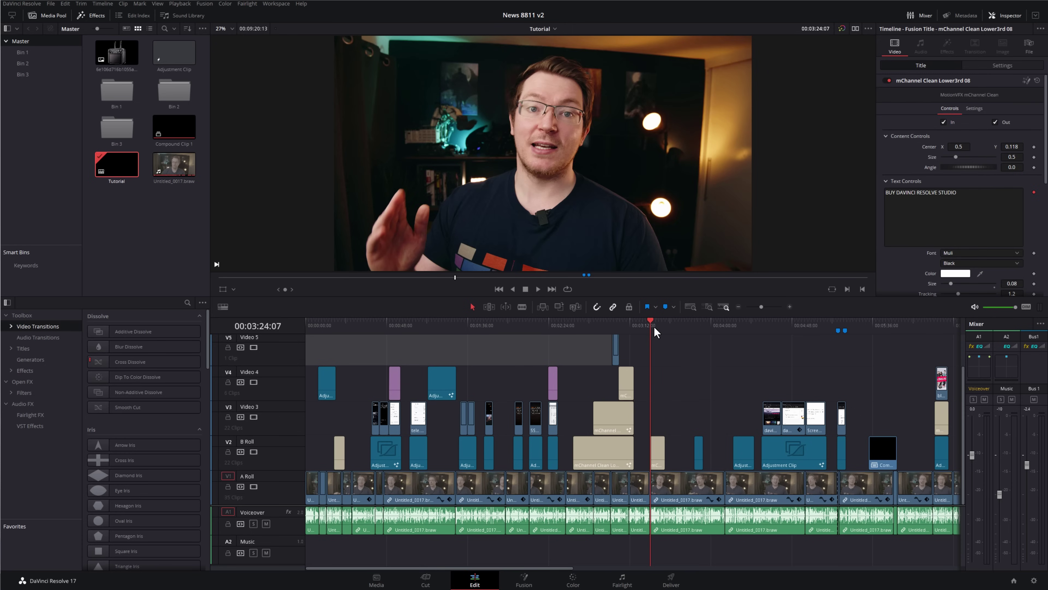
{"action": "left_click", "coordinate": [673, 582]}
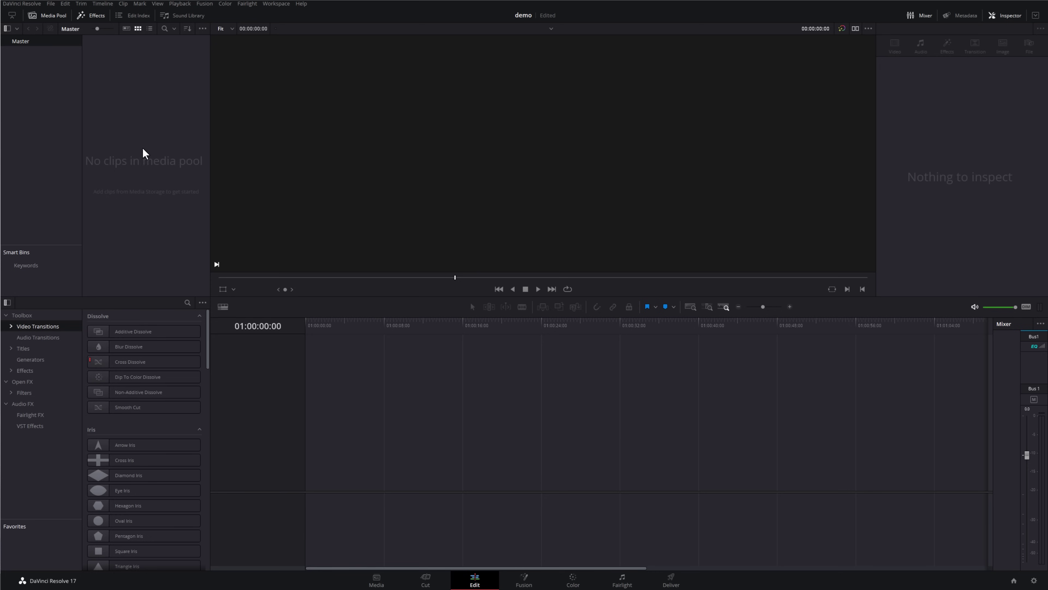
{"action": "right_click", "coordinate": [129, 139]}
Start a new timeline named TutDemo with 3 video and 3 Stereo audio tracks, not using project settings.
{"action": "mouse_move", "coordinate": [206, 147]}
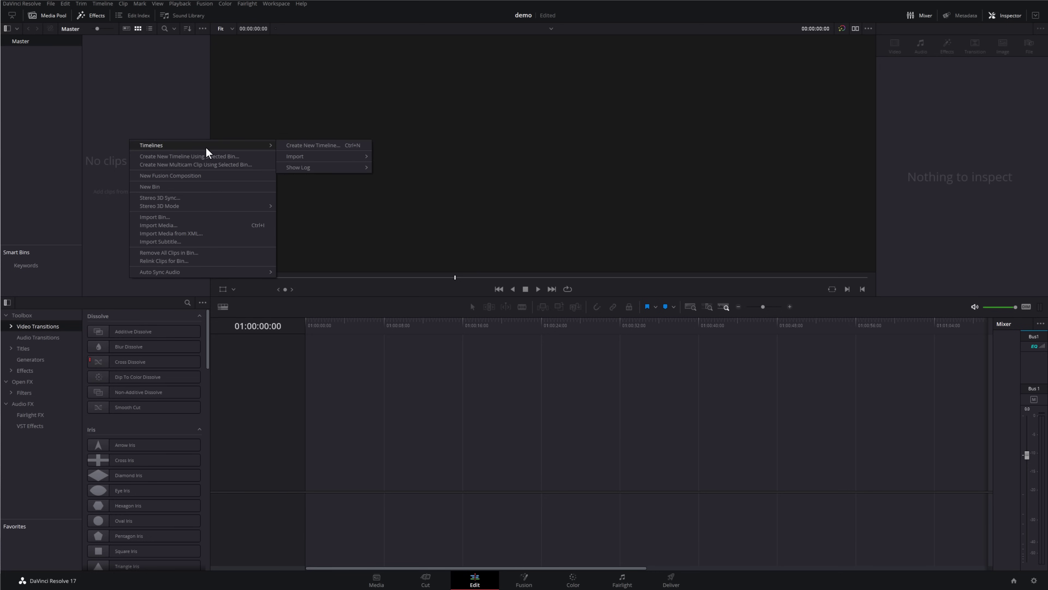
{"action": "left_click", "coordinate": [335, 146]}
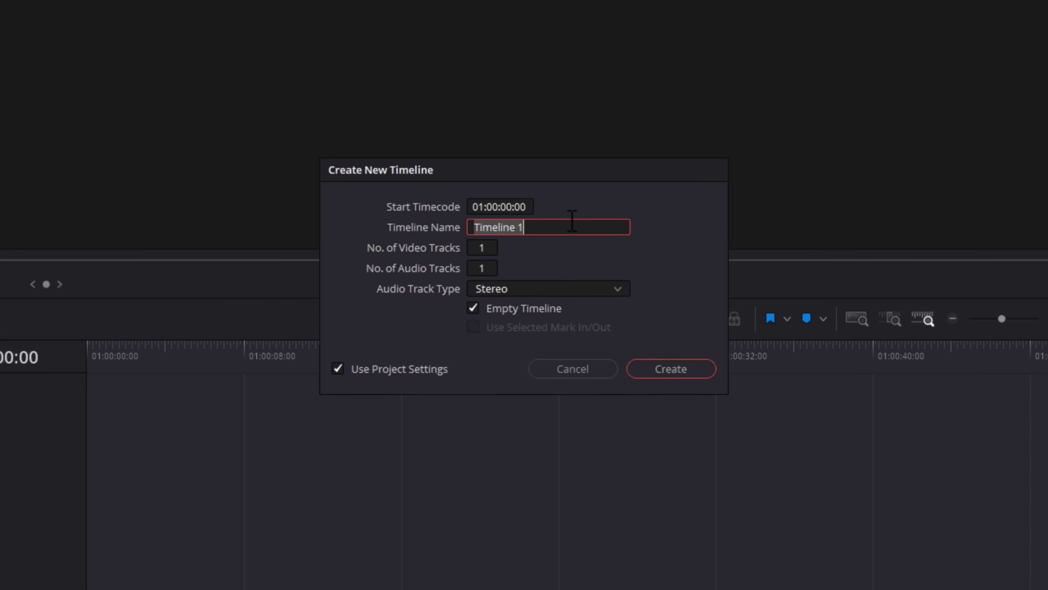
{"action": "type", "text": "Tut"}
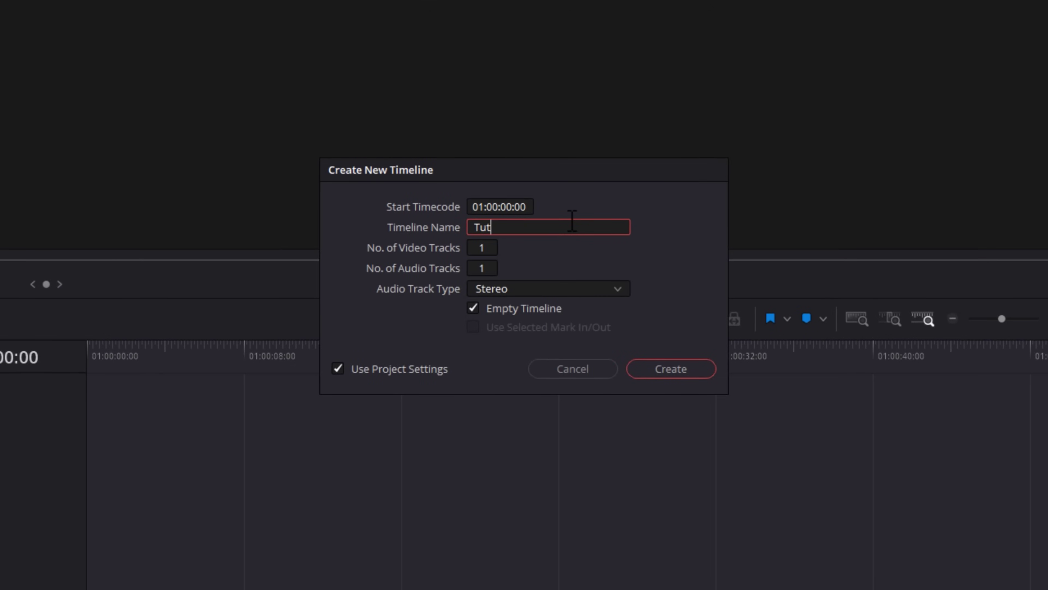
{"action": "type", "text": "Demo"}
{"action": "left_click", "coordinate": [492, 248]}
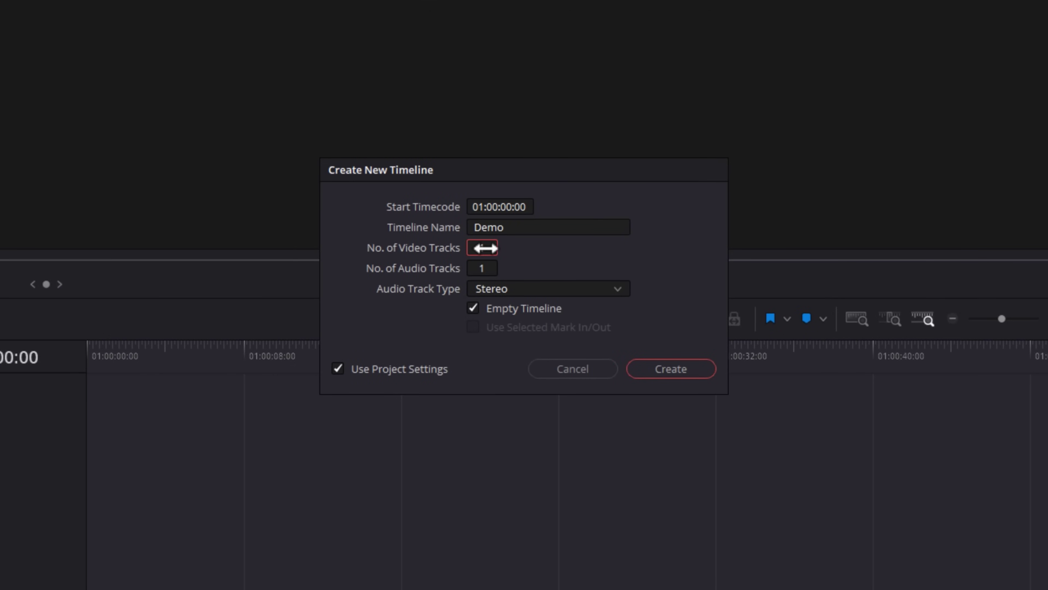
{"action": "type", "text": "3"}
{"action": "key", "text": "Tab"}
{"action": "type", "text": "3"}
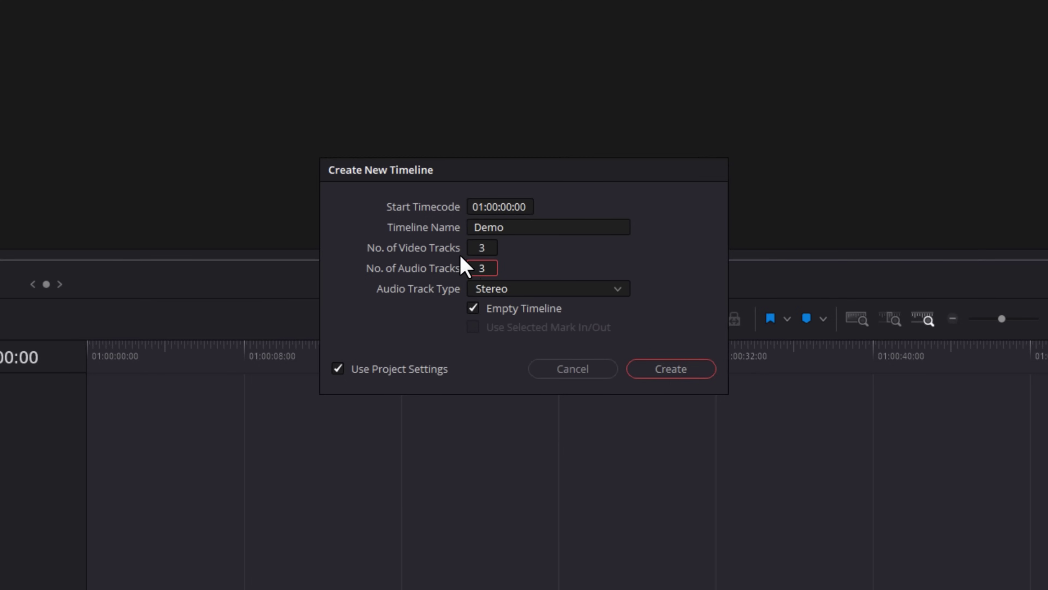
{"action": "left_click", "coordinate": [516, 294]}
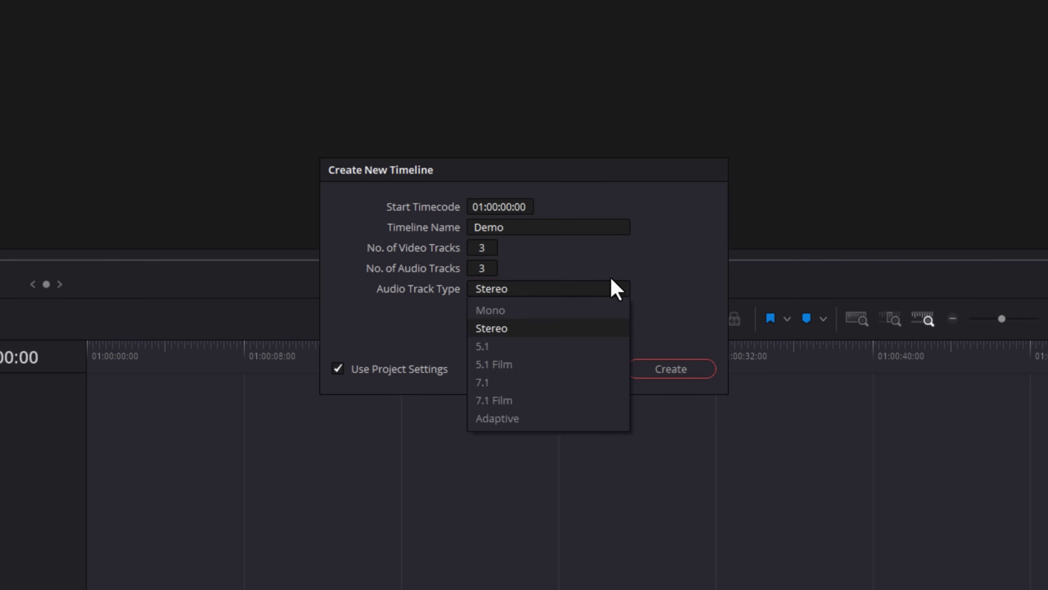
{"action": "left_click", "coordinate": [613, 286]}
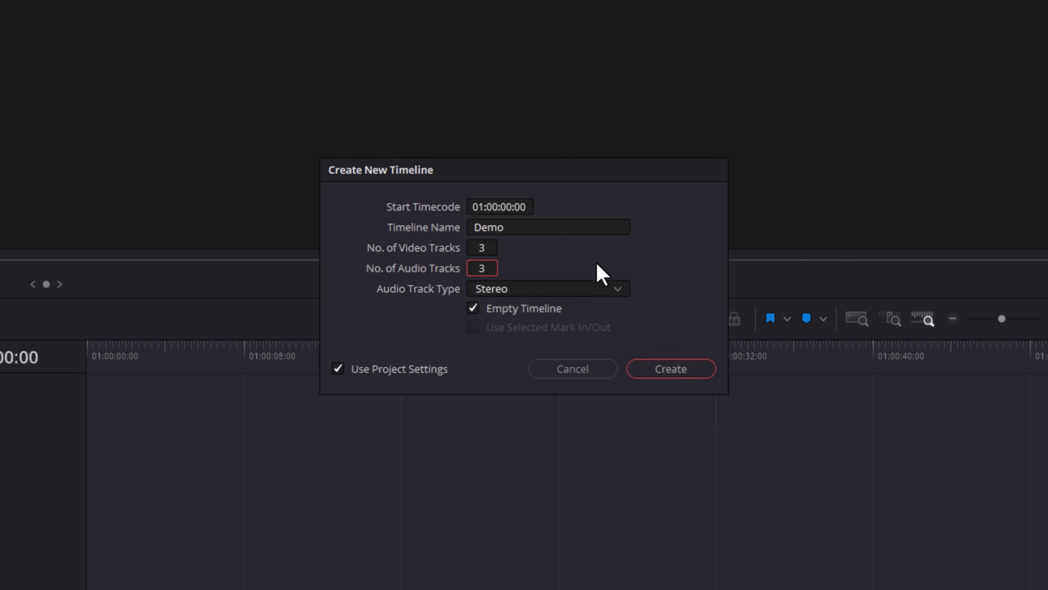
{"action": "left_click", "coordinate": [337, 369]}
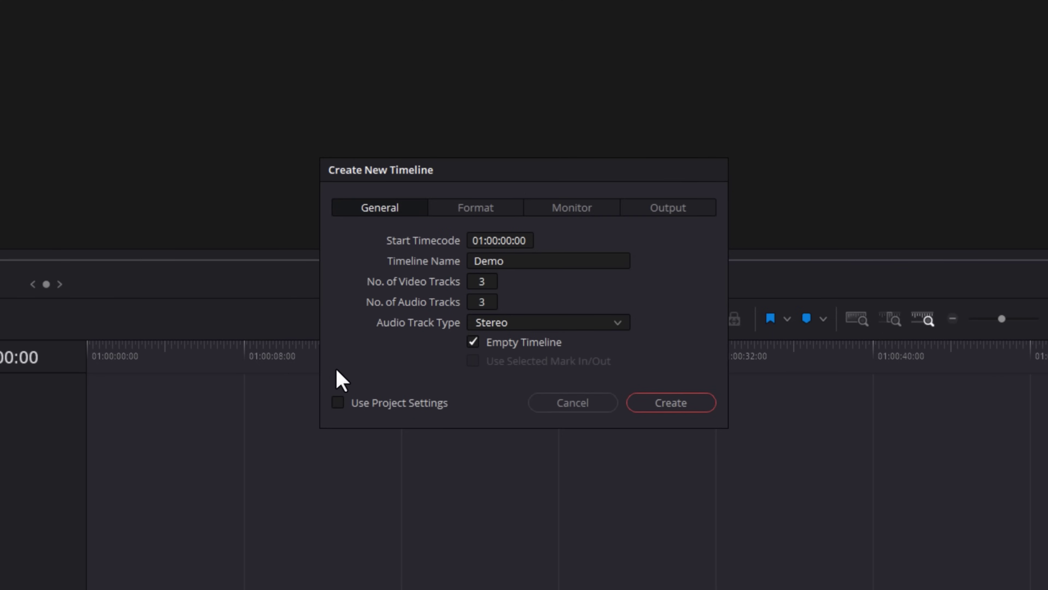
Keep the 1920 x 1080 HD resolution and set the timeline frame rate to 25.
{"action": "left_click", "coordinate": [488, 212]}
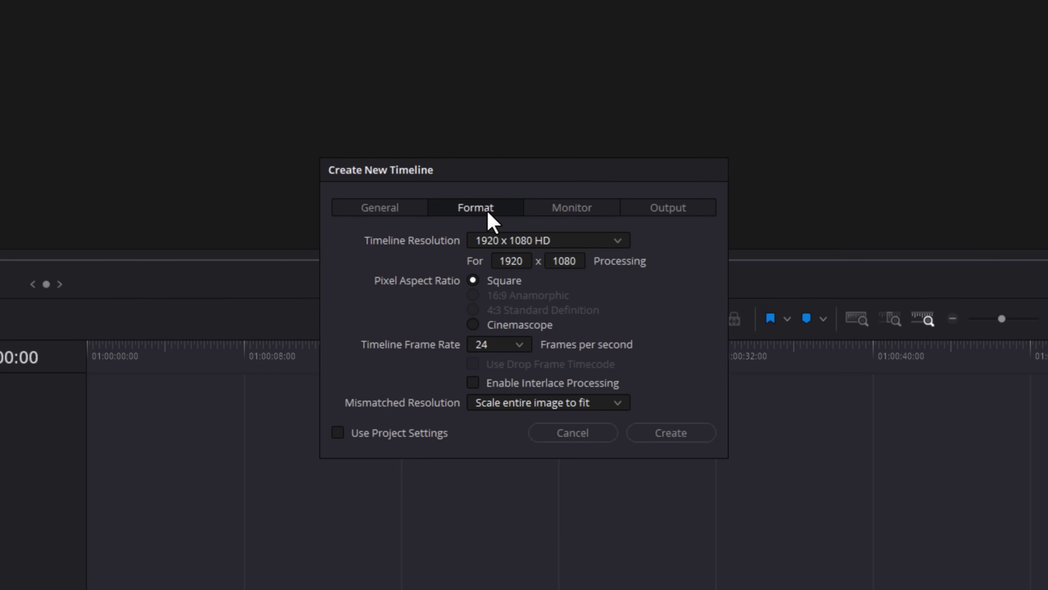
{"action": "left_click", "coordinate": [560, 245]}
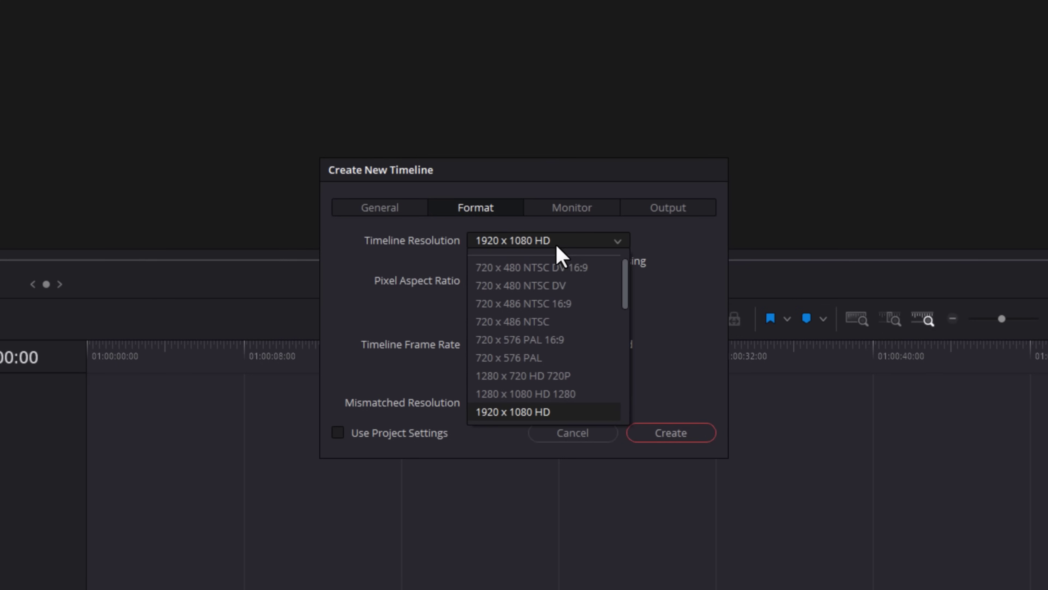
{"action": "left_click", "coordinate": [522, 414]}
{"action": "left_click", "coordinate": [523, 349]}
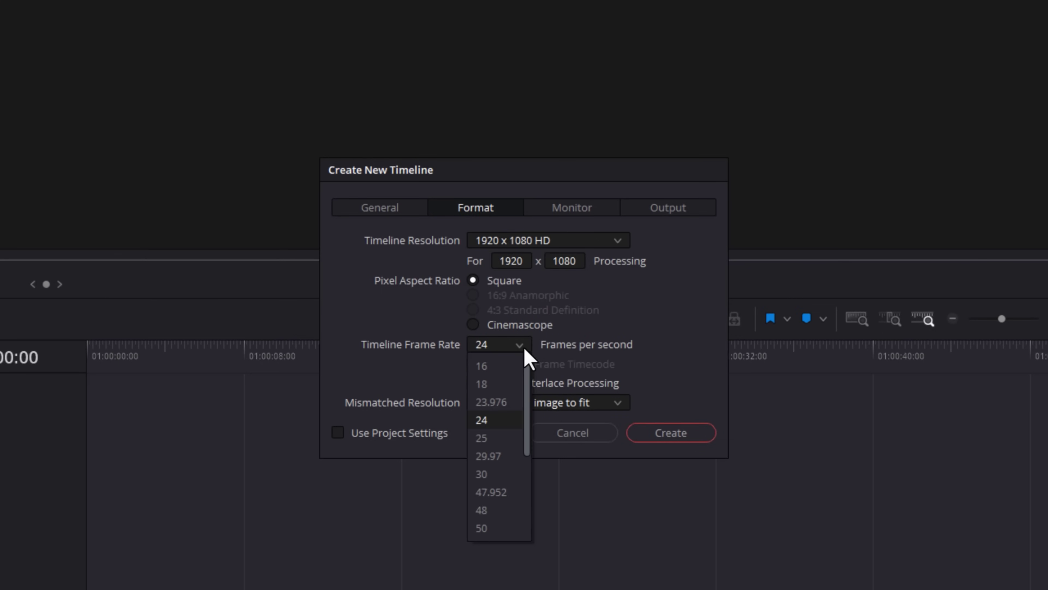
{"action": "left_click", "coordinate": [495, 438]}
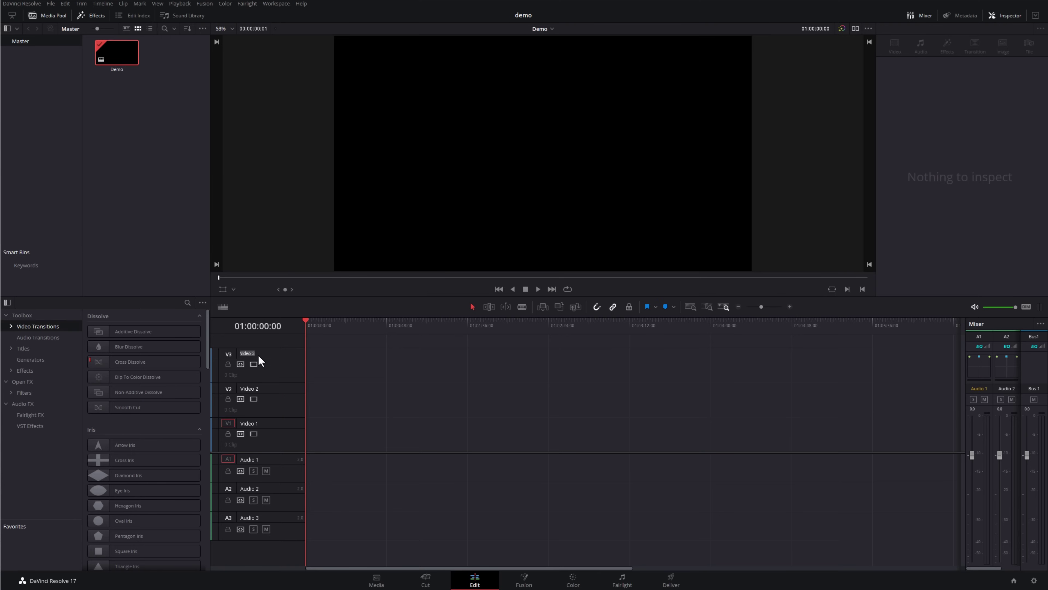
Confirm broll as the V3 track name and place a Left Lower Third title at the start of V2.
{"action": "key", "text": "Return"}
{"action": "left_click", "coordinate": [23, 337]}
{"action": "left_click", "coordinate": [20, 348]}
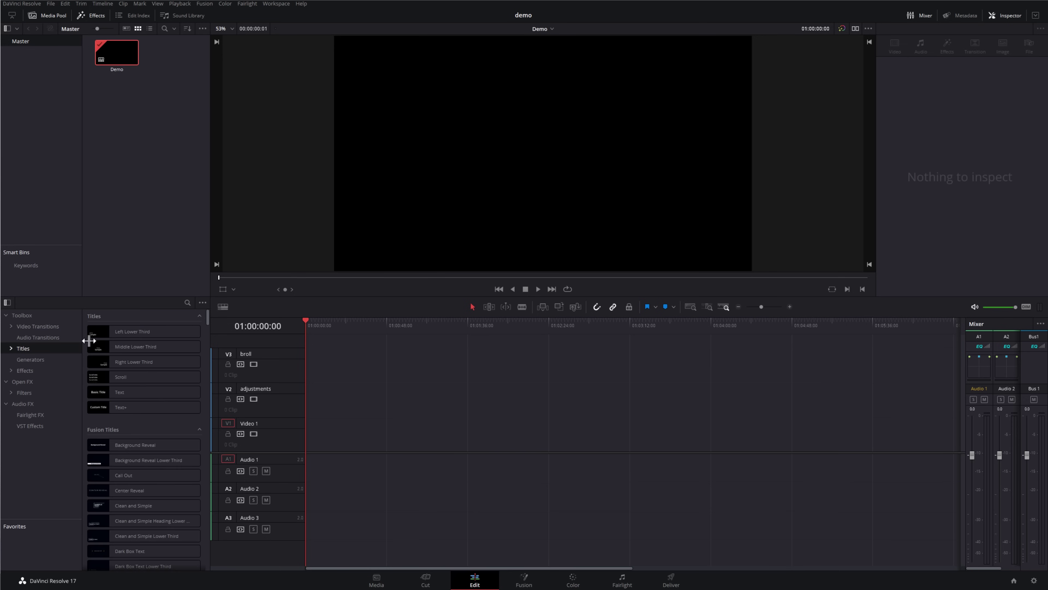
{"action": "left_click_drag", "start_coordinate": [99, 332], "coordinate": [311, 398]}
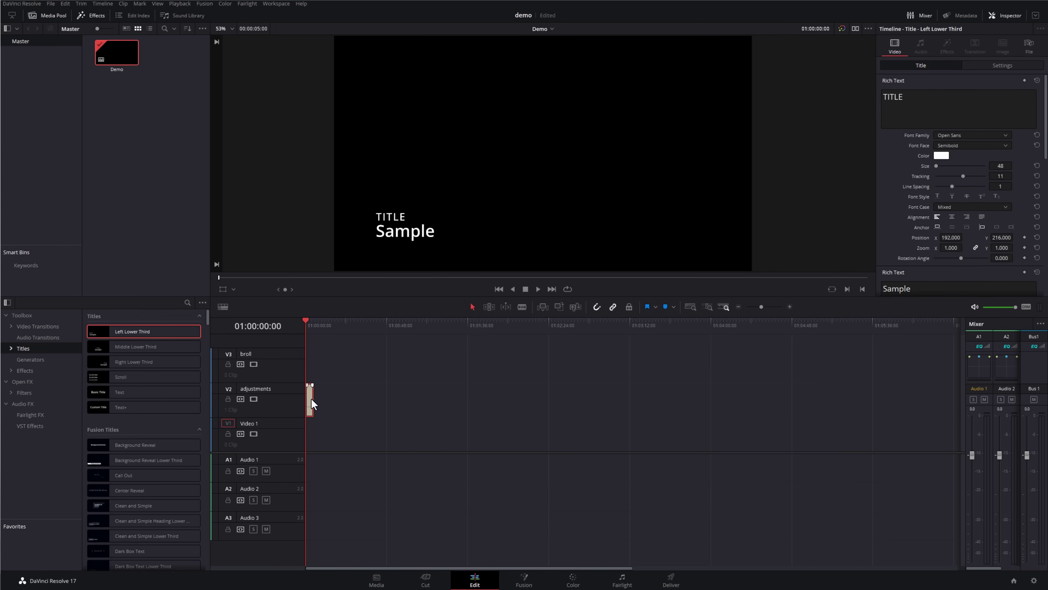
Replace the title's TITLE placeholder text with RM.
{"action": "double_click", "coordinate": [902, 127]}
{"action": "type", "text": "RM"}
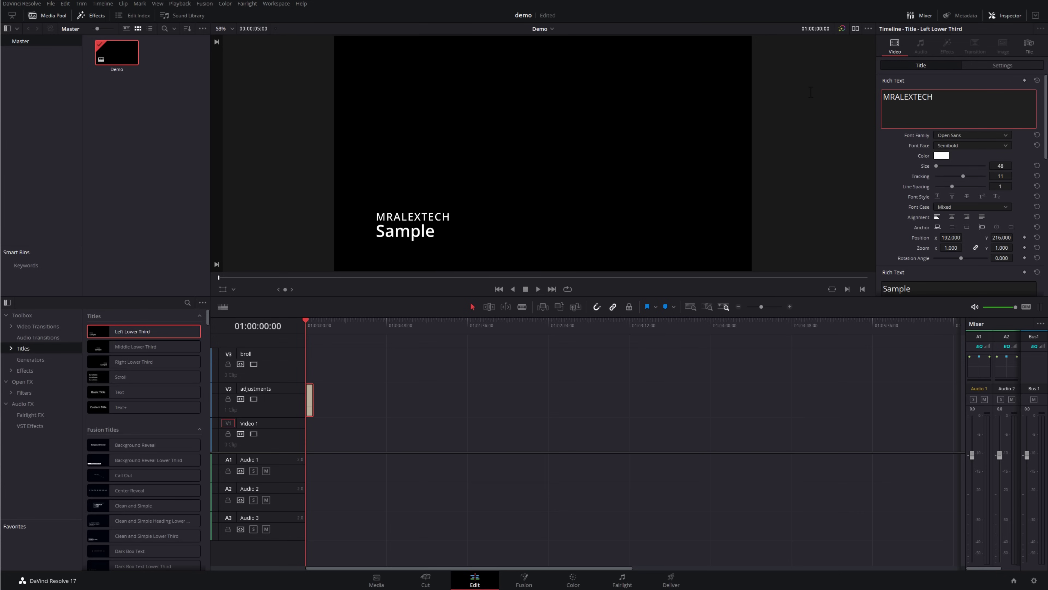
{"action": "left_click", "coordinate": [375, 419]}
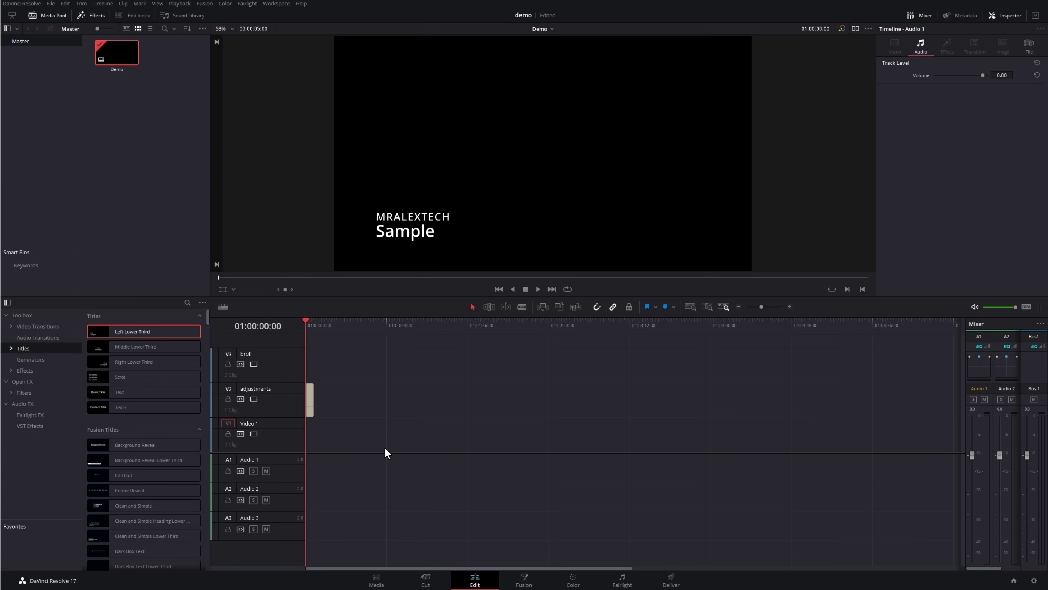
Place an Adjustment Clip on the adjustments track and apply the Canon Log to Cineon LUT to it.
{"action": "left_click", "coordinate": [23, 371]}
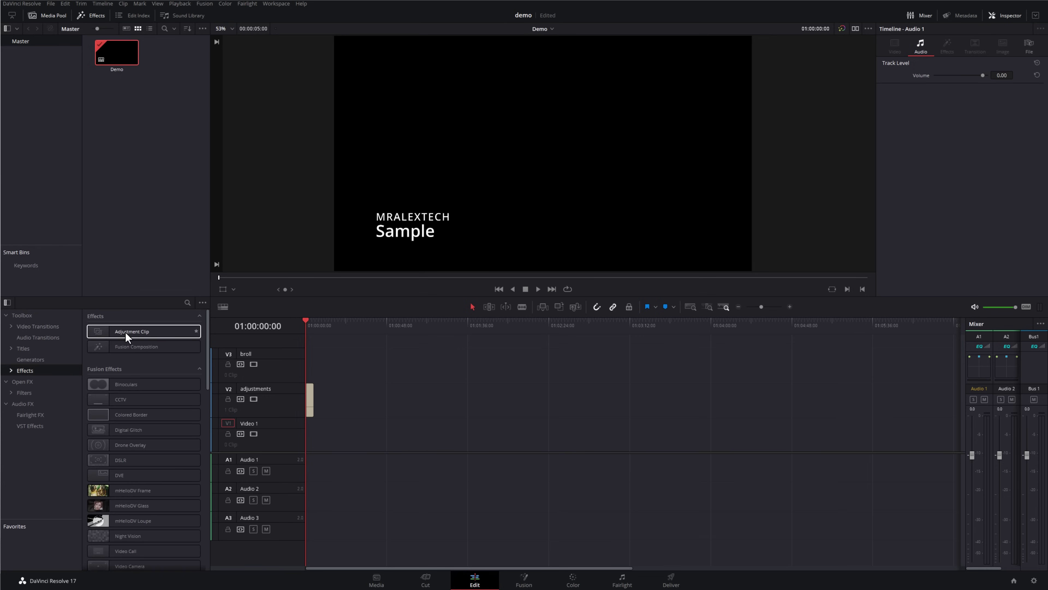
{"action": "left_click_drag", "start_coordinate": [125, 332], "coordinate": [343, 400]}
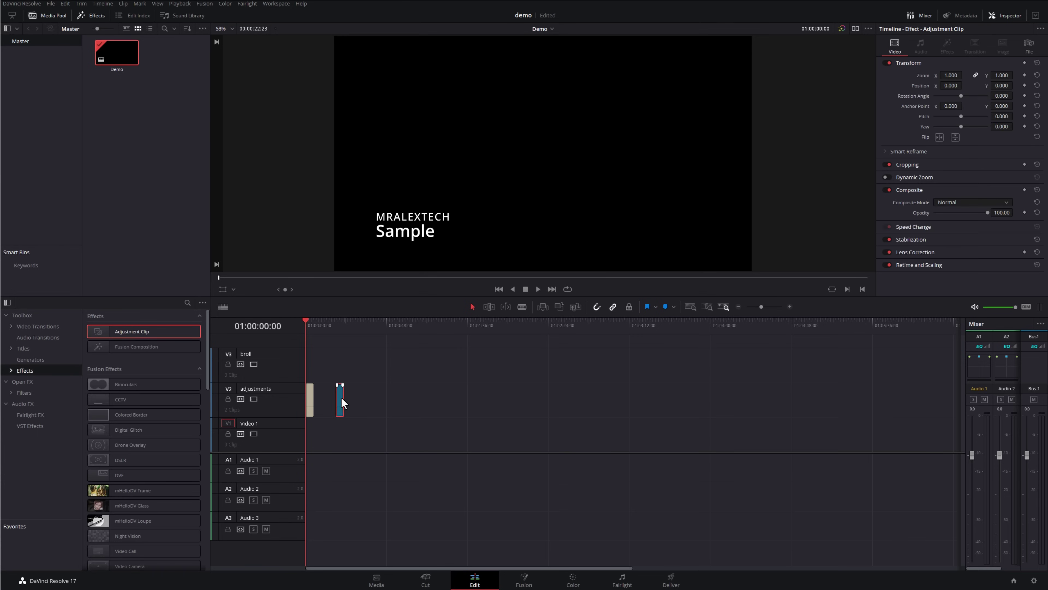
{"action": "left_click", "coordinate": [574, 578]}
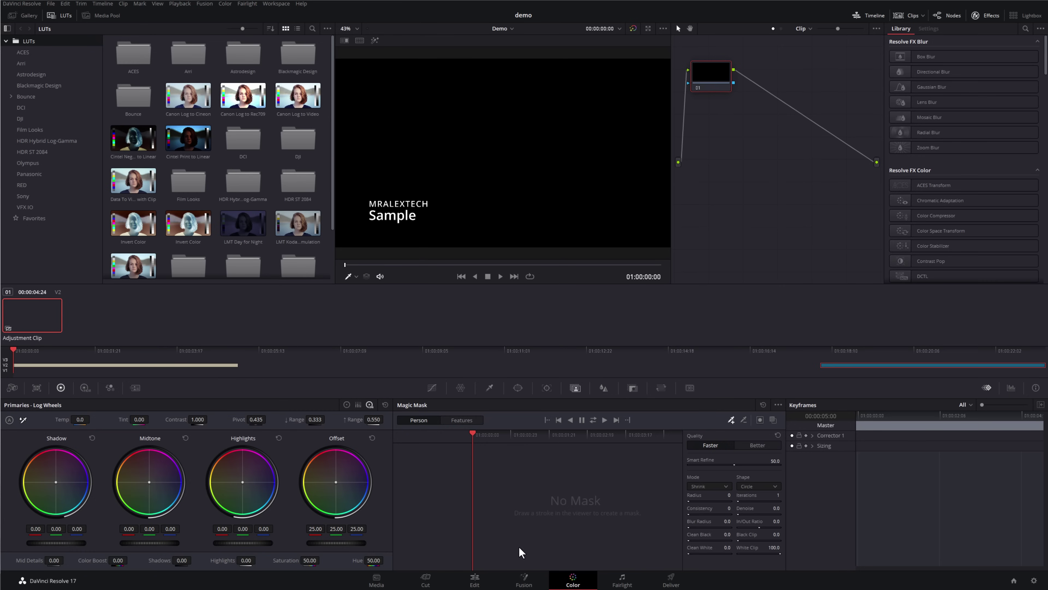
{"action": "left_click_drag", "start_coordinate": [188, 95], "coordinate": [721, 74]}
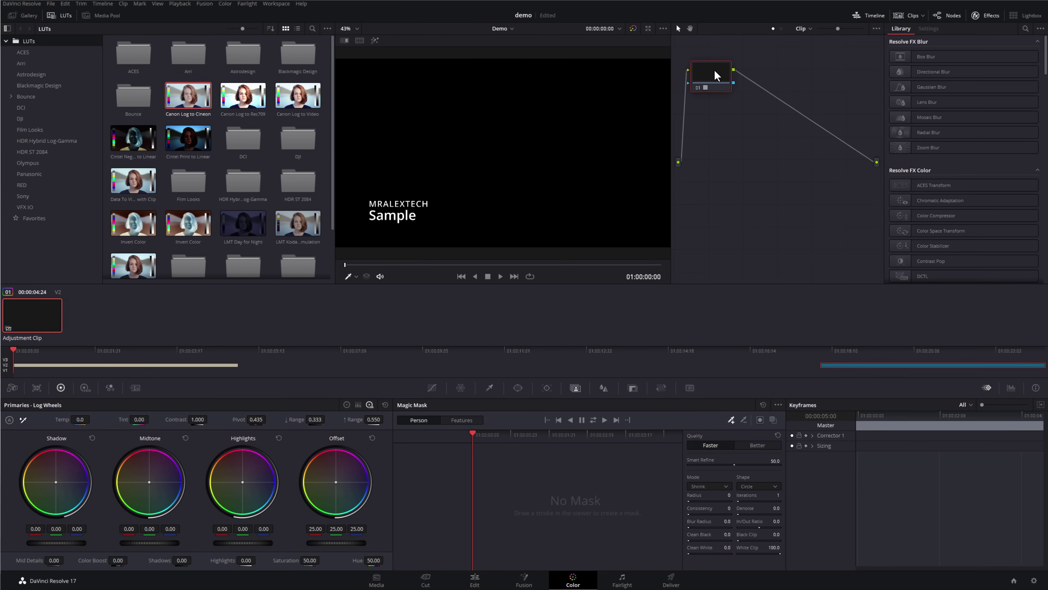
Back on the Edit page, extend the adjustment clip's left edge to meet the title.
{"action": "left_click", "coordinate": [475, 578]}
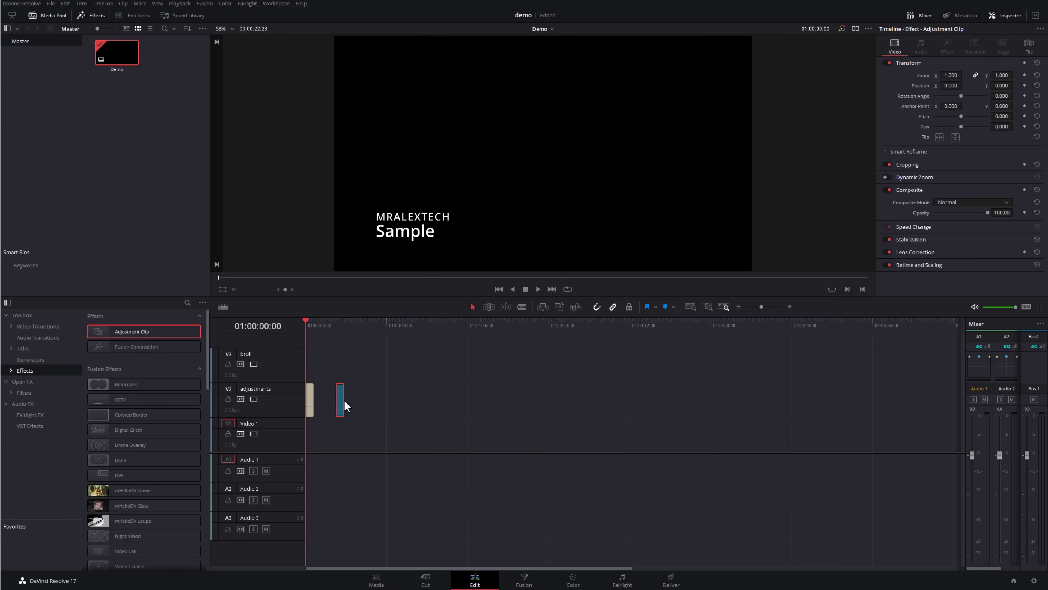
{"action": "mouse_move", "coordinate": [341, 392]}
{"action": "left_click_drag", "start_coordinate": [336, 401], "coordinate": [322, 396]}
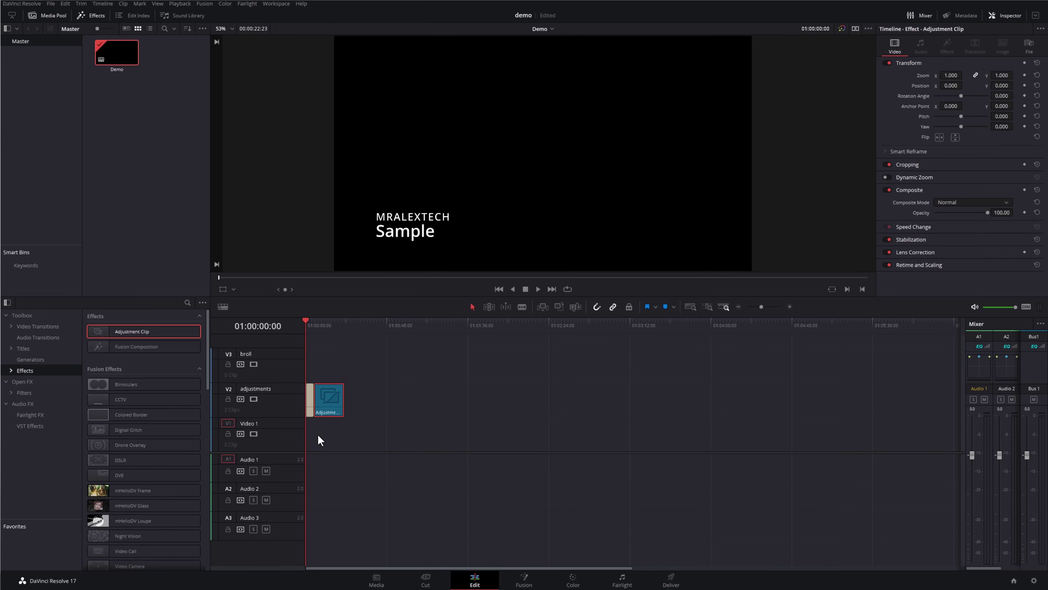
{"action": "left_click_drag", "start_coordinate": [318, 434], "coordinate": [446, 454]}
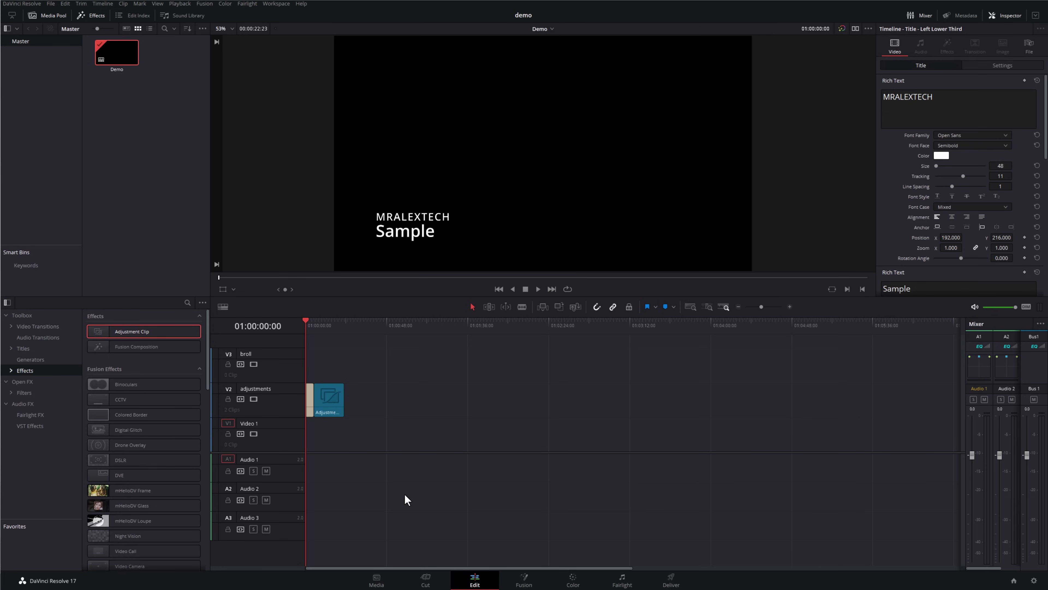
{"action": "left_click", "coordinate": [323, 398]}
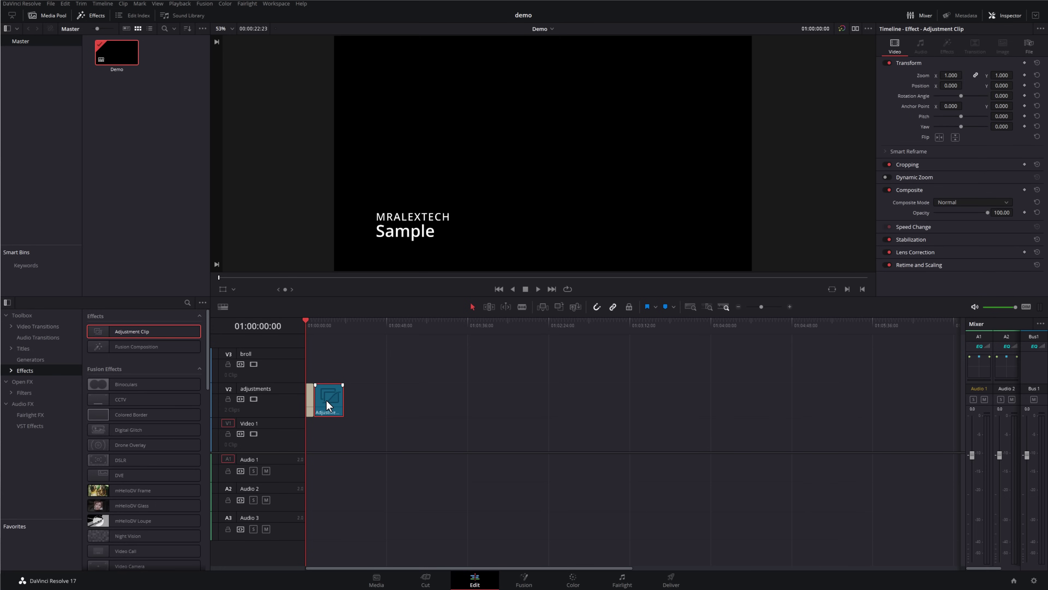
{"action": "left_click", "coordinate": [321, 433]}
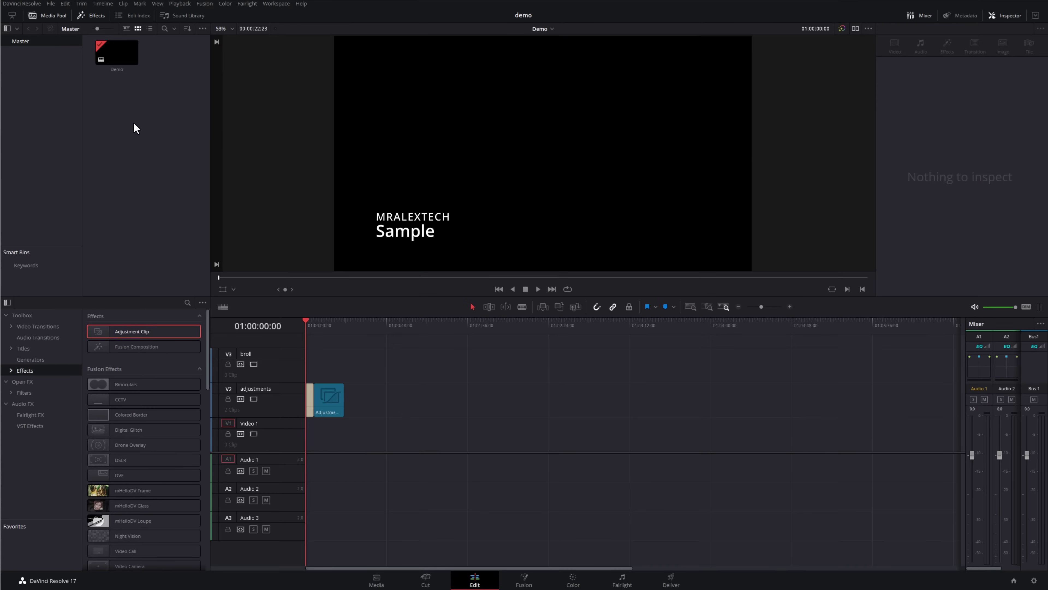
Export the Demo timeline as Demo.drt to the Desktop and quit DaVinci Resolve.
{"action": "left_click", "coordinate": [114, 55]}
{"action": "right_click", "coordinate": [114, 55]}
{"action": "mouse_move", "coordinate": [140, 62]}
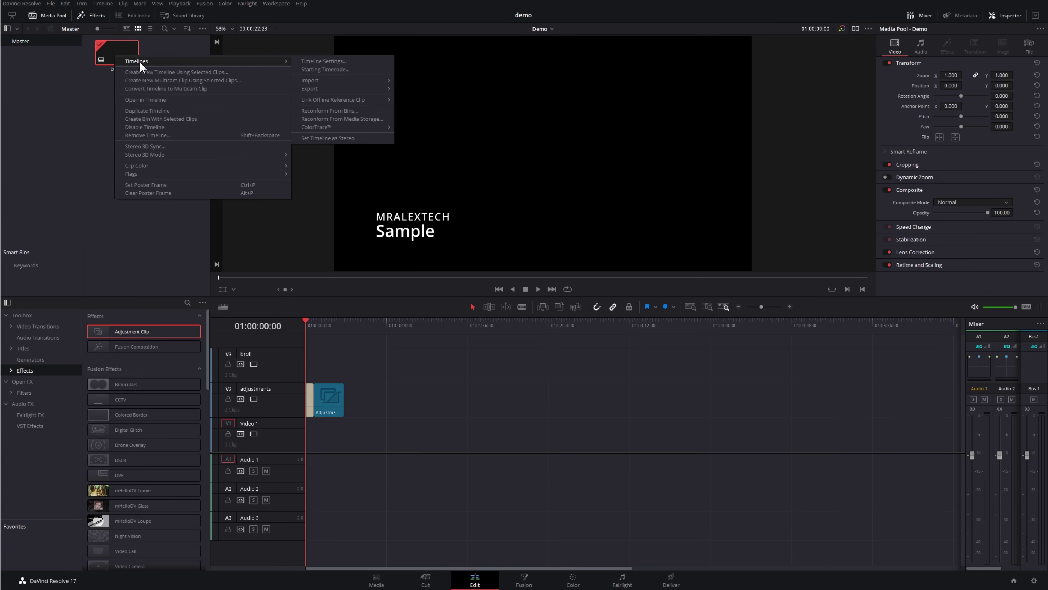
{"action": "mouse_move", "coordinate": [322, 90]}
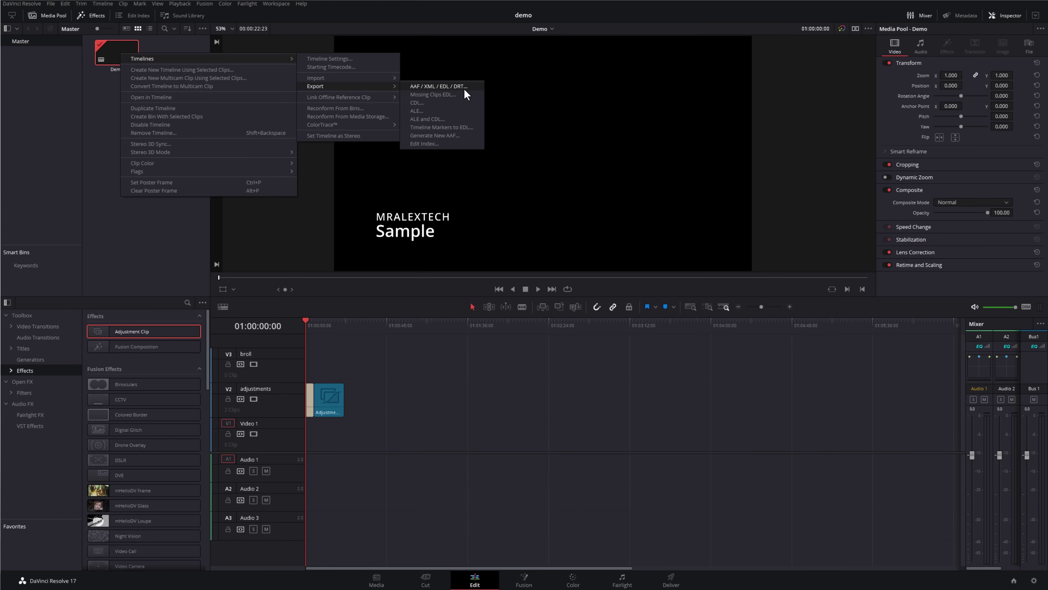
{"action": "left_click", "coordinate": [468, 88]}
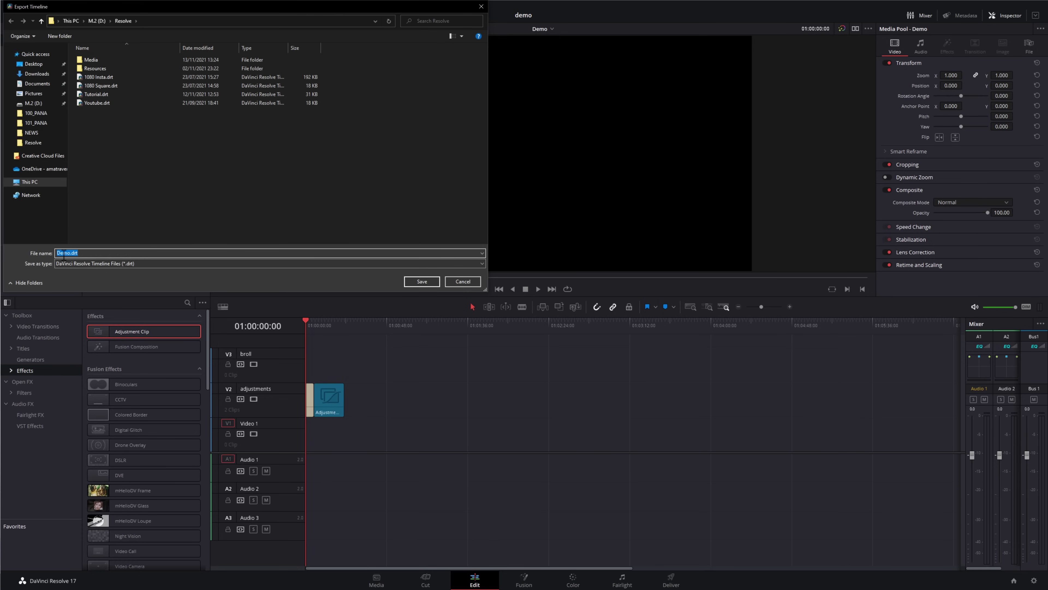
{"action": "left_click", "coordinate": [81, 253]}
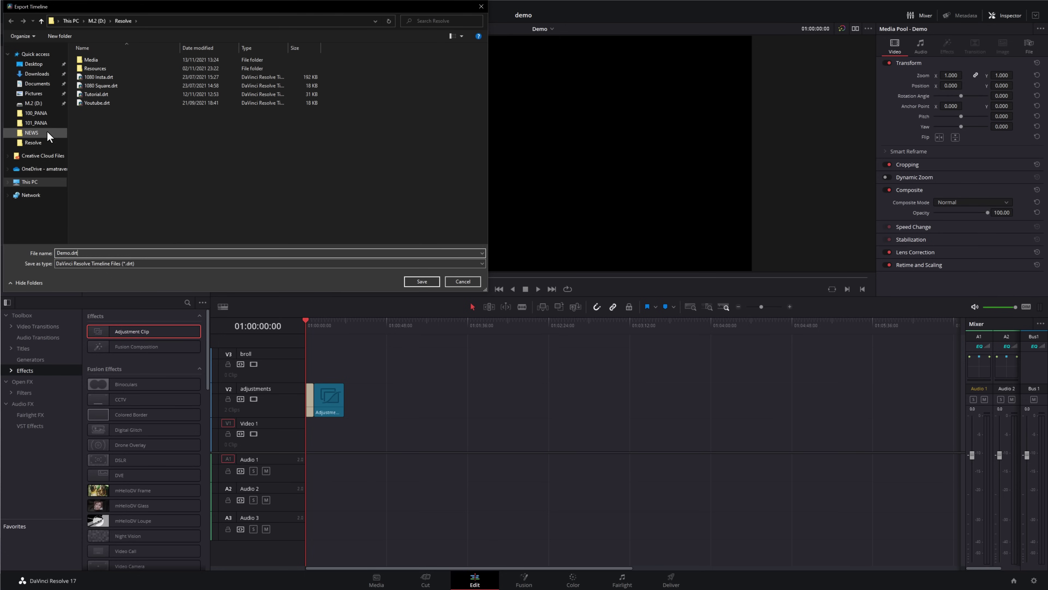
{"action": "left_click", "coordinate": [35, 64]}
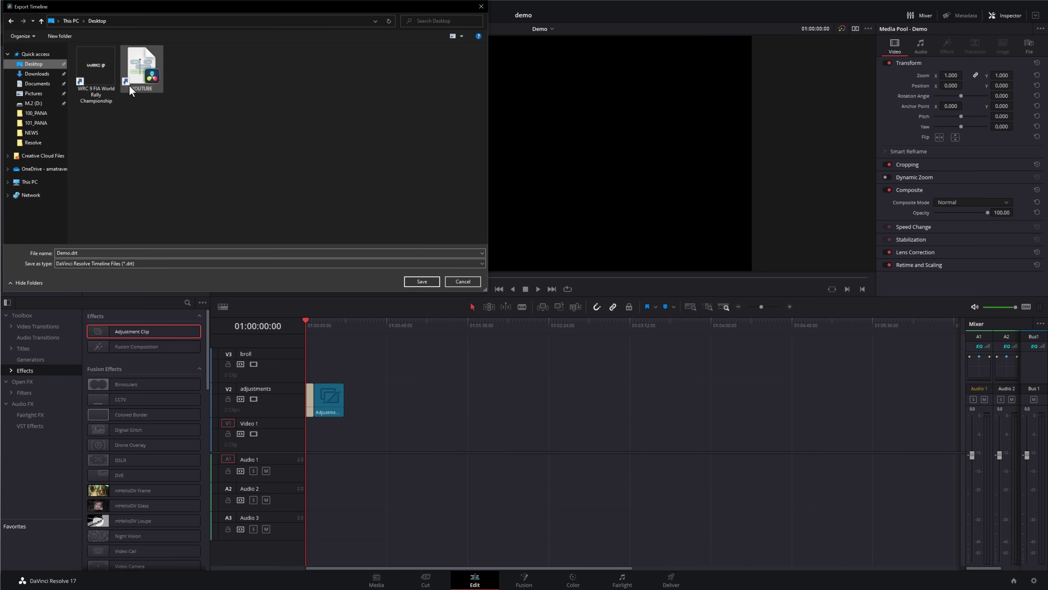
{"action": "left_click", "coordinate": [422, 281]}
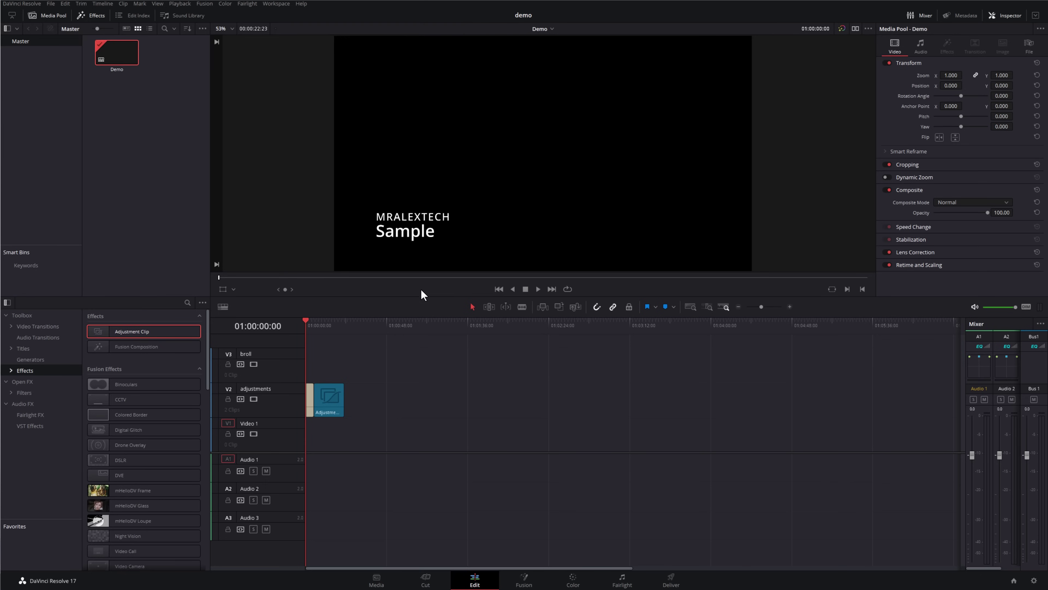
{"action": "left_click", "coordinate": [23, 4]}
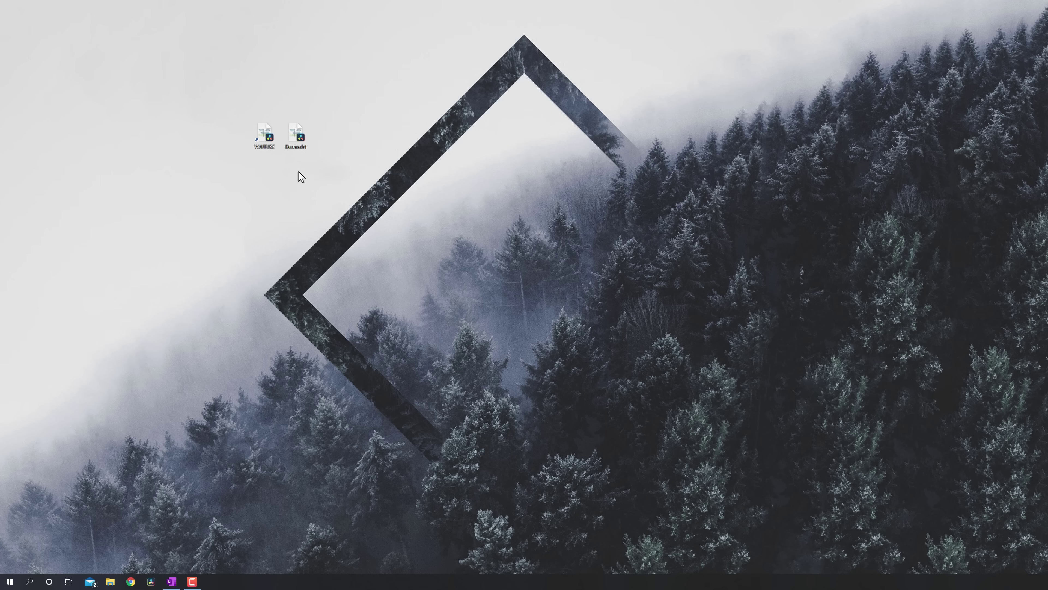
Open Demo.drt from the desktop and check its imported adjustment clip on the Edit page at 01:00:16:06.
{"action": "left_click", "coordinate": [298, 140]}
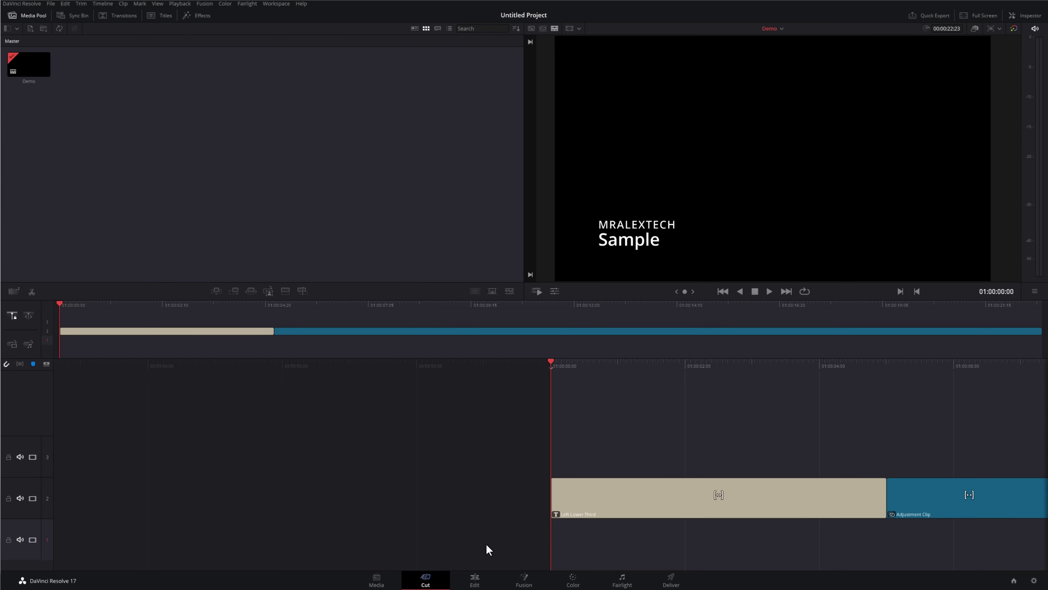
{"action": "left_click", "coordinate": [474, 580]}
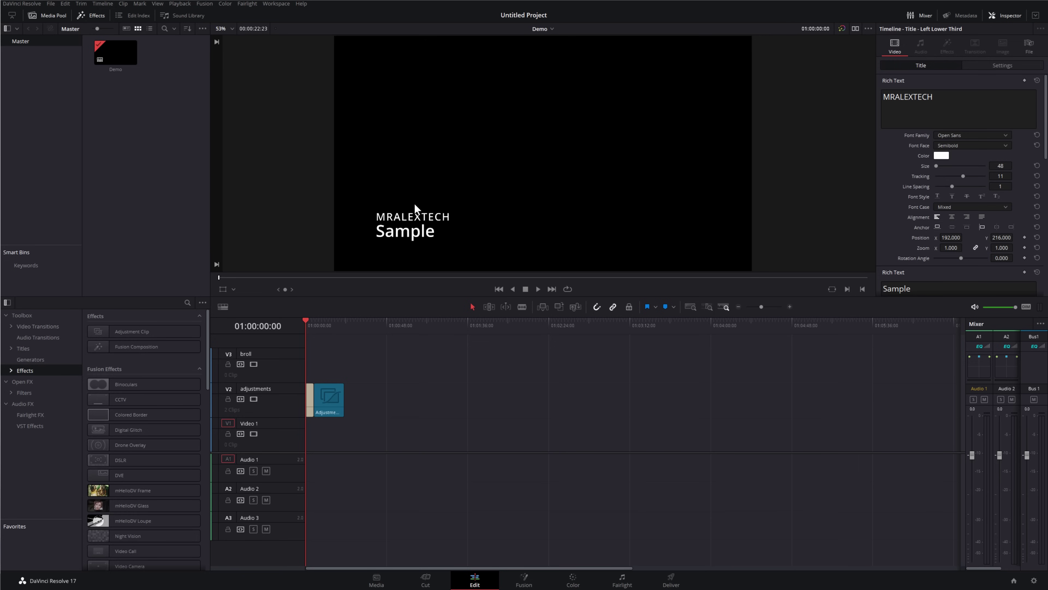
{"action": "left_click", "coordinate": [332, 398]}
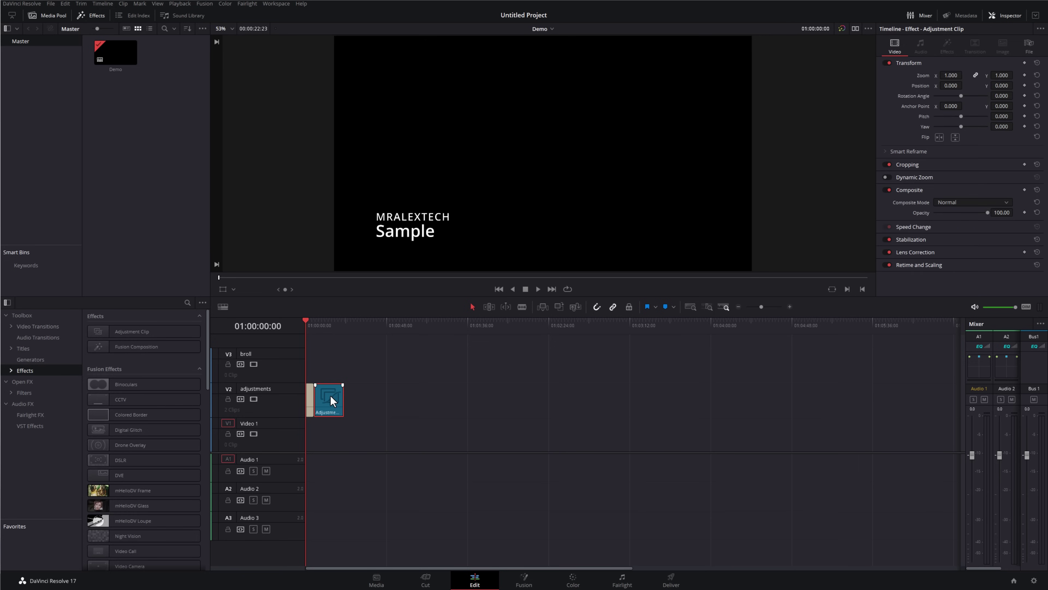
{"action": "left_click", "coordinate": [333, 325]}
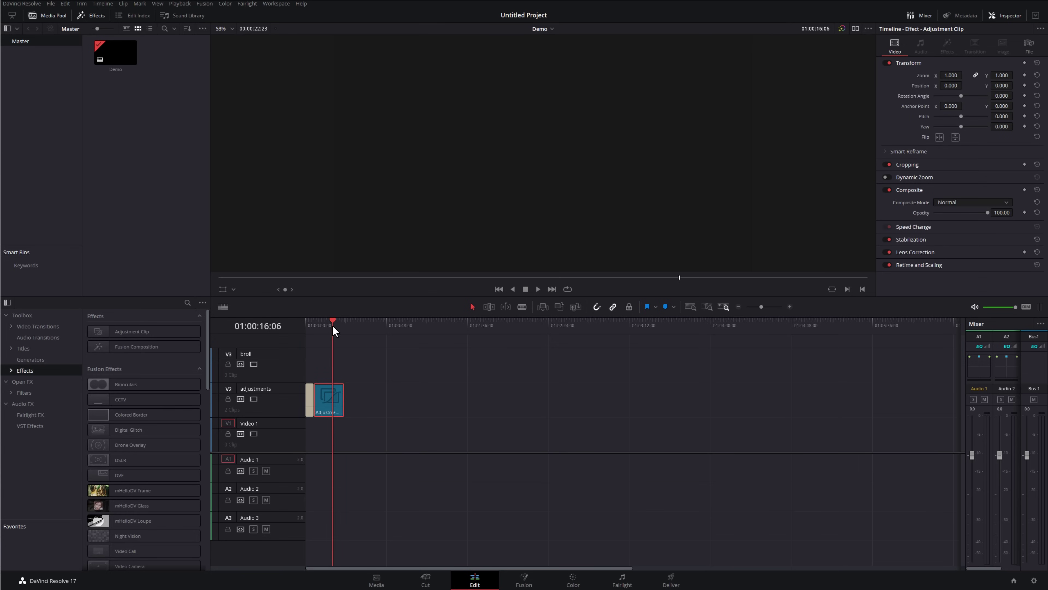